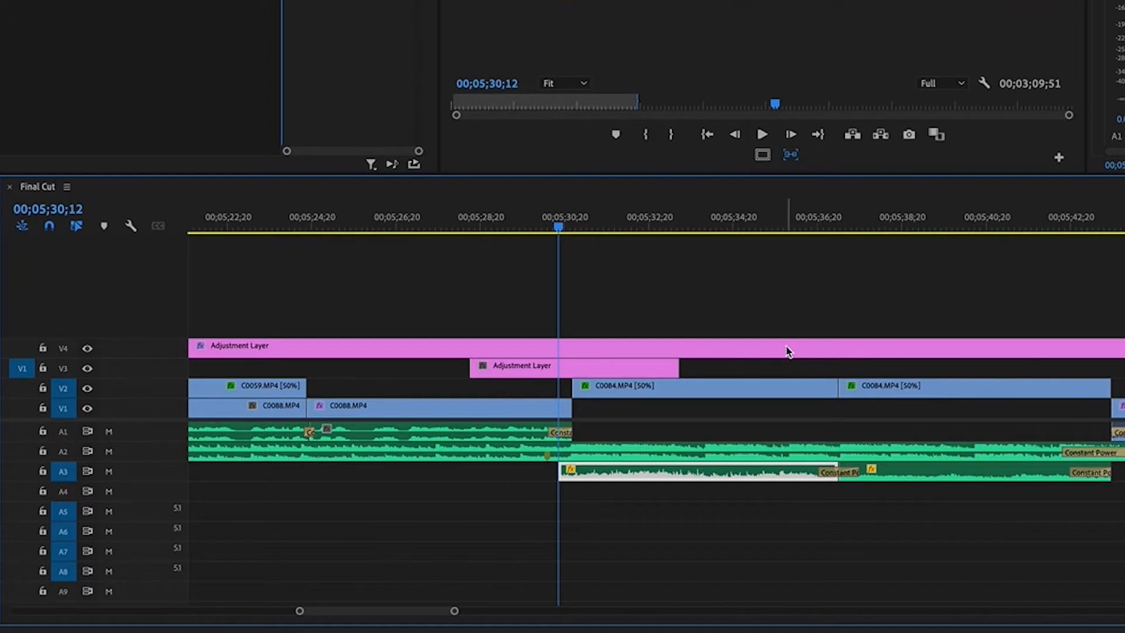
Trim the start of the short V3 adjustment layer to 00;05;30;26, six frames before the cut from C0088.MP4 to C0084.MP4.
key("Down")
key("d")
scroll(771, 332, "left", 1)
left_click(724, 305)
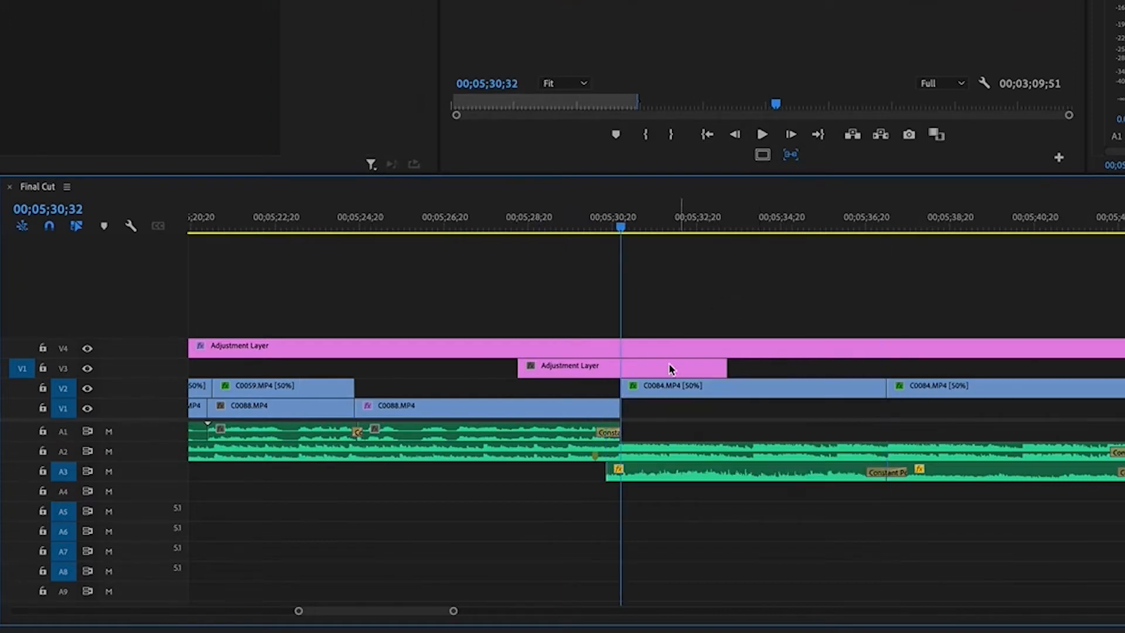
scroll(670, 367, "left", 3)
left_click(730, 371)
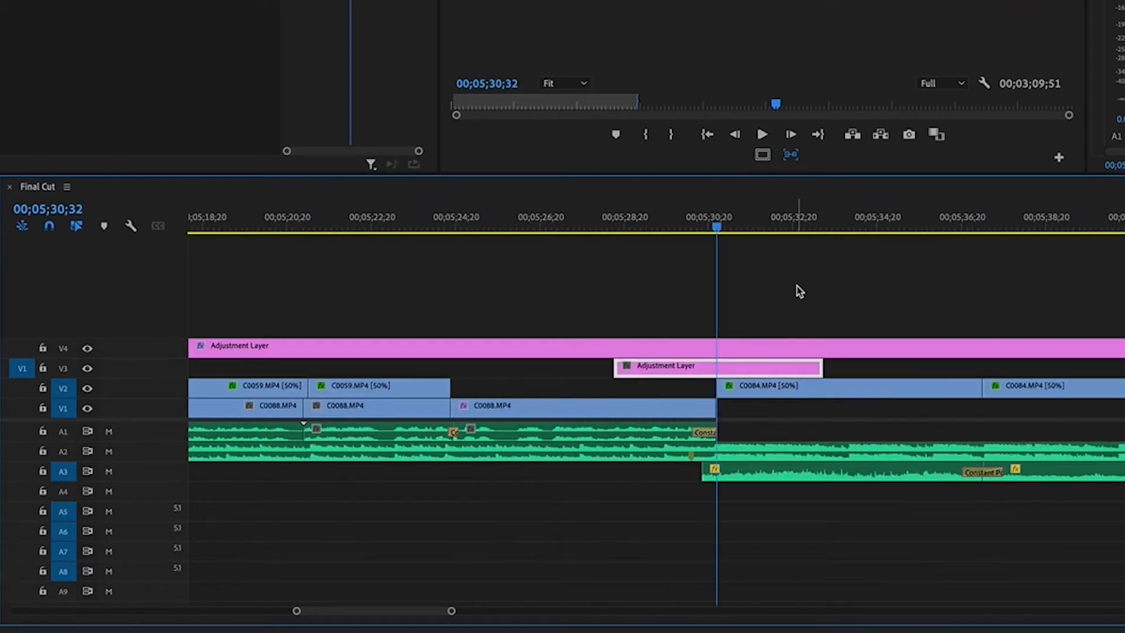
key("equal")
key("equal")
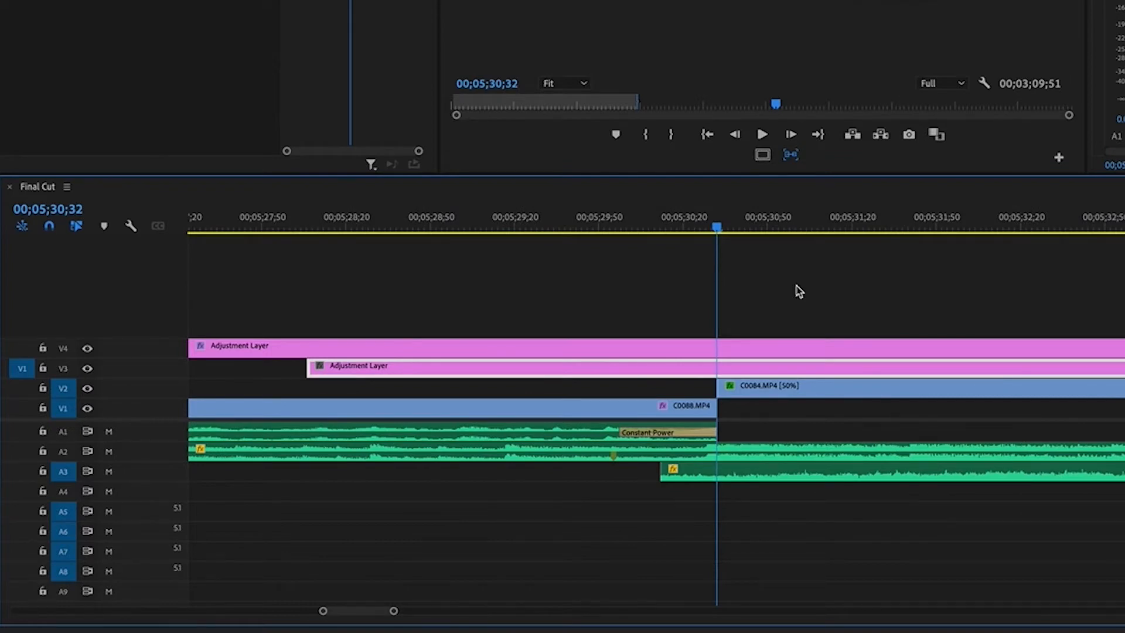
key("shift+Left")
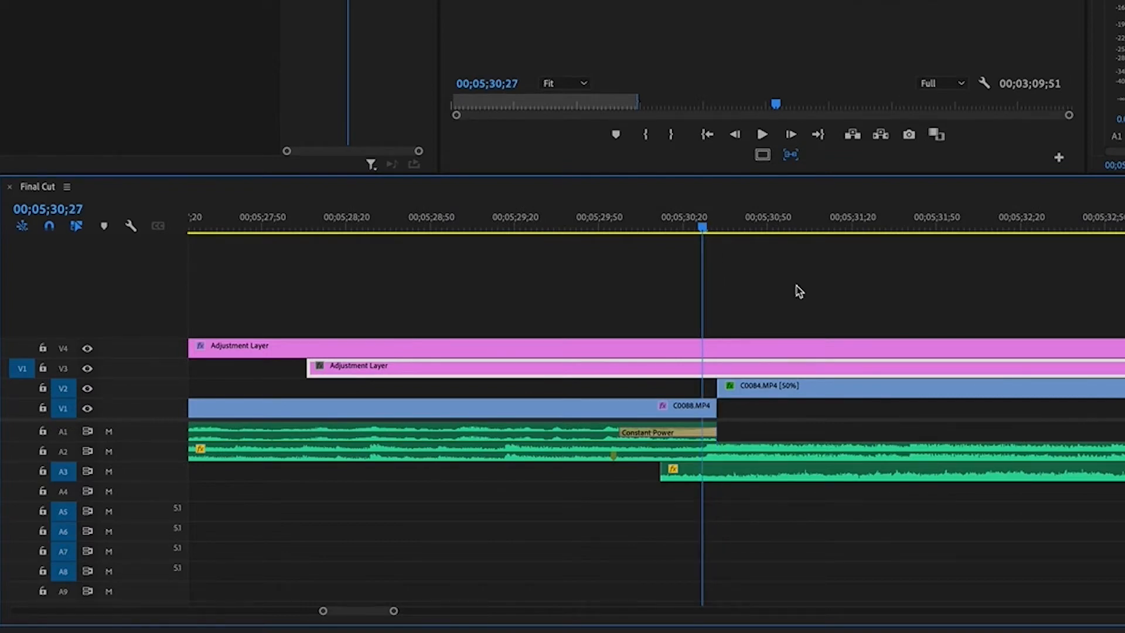
key("Left")
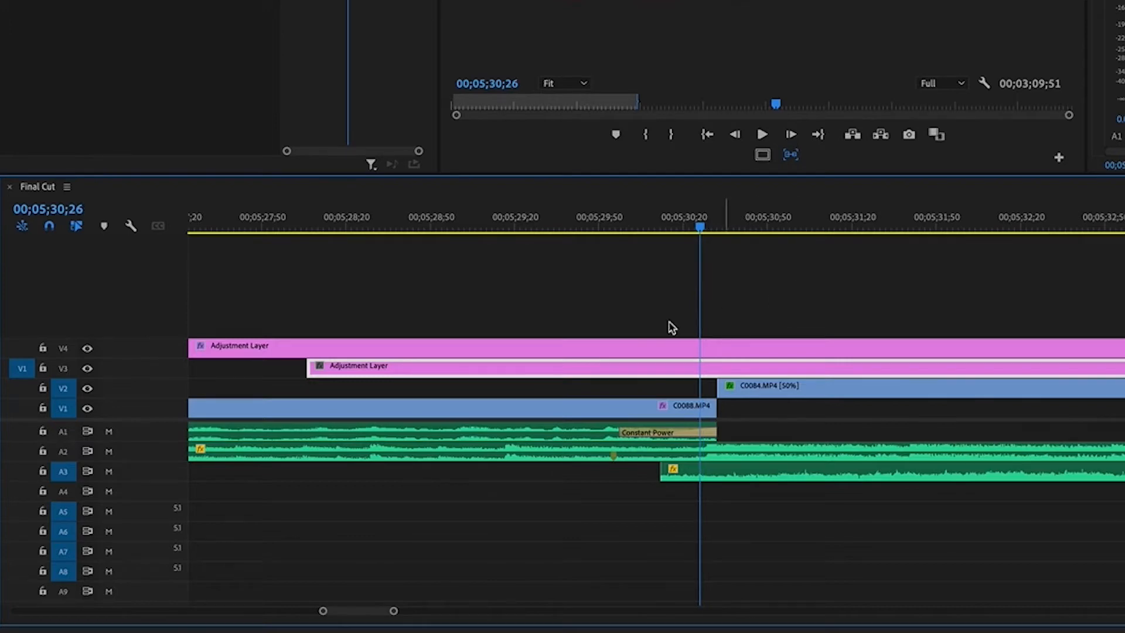
left_click_drag(311, 371, 702, 367)
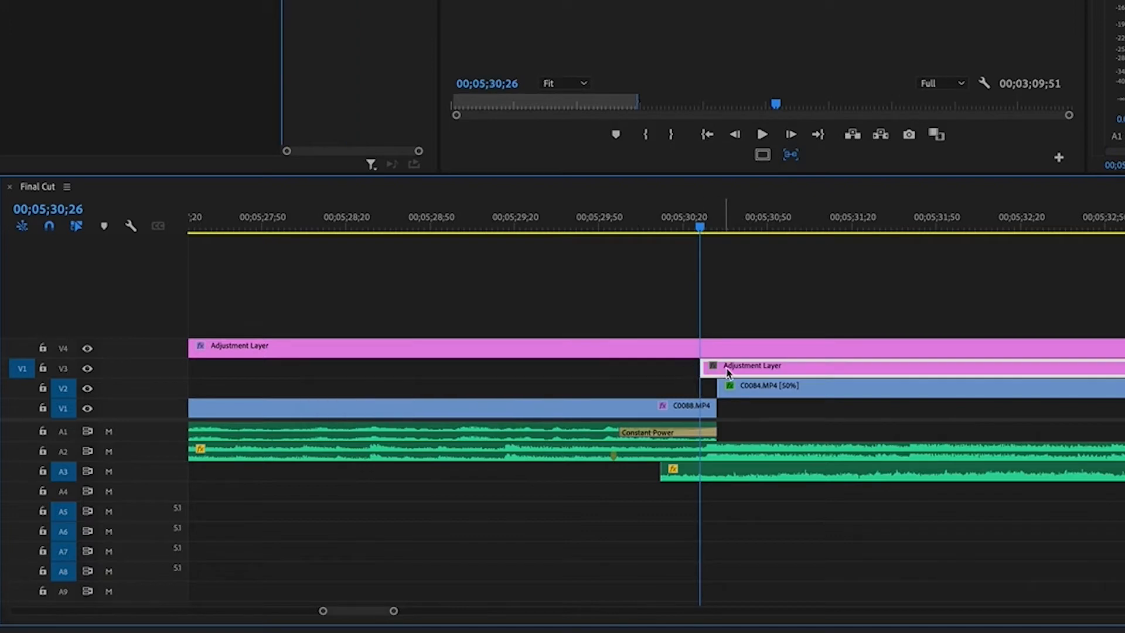
Trim the end of the V3 adjustment layer to 00;05;30;38, six frames after the cut.
scroll(762, 375, "down", 3)
key("Down")
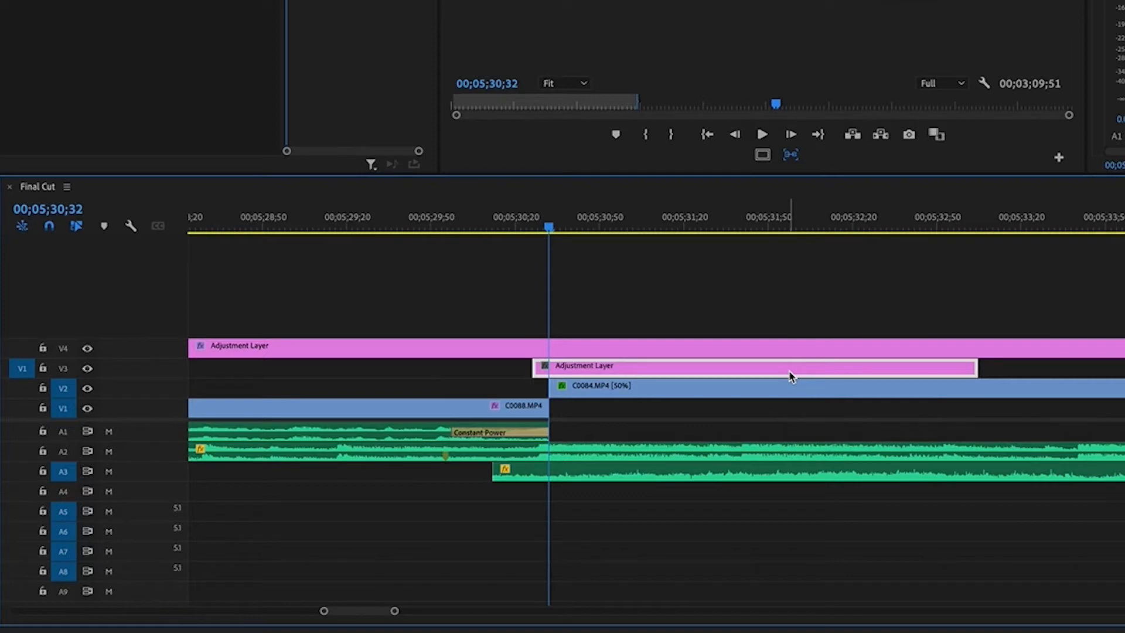
key("shift+Right")
key("Right")
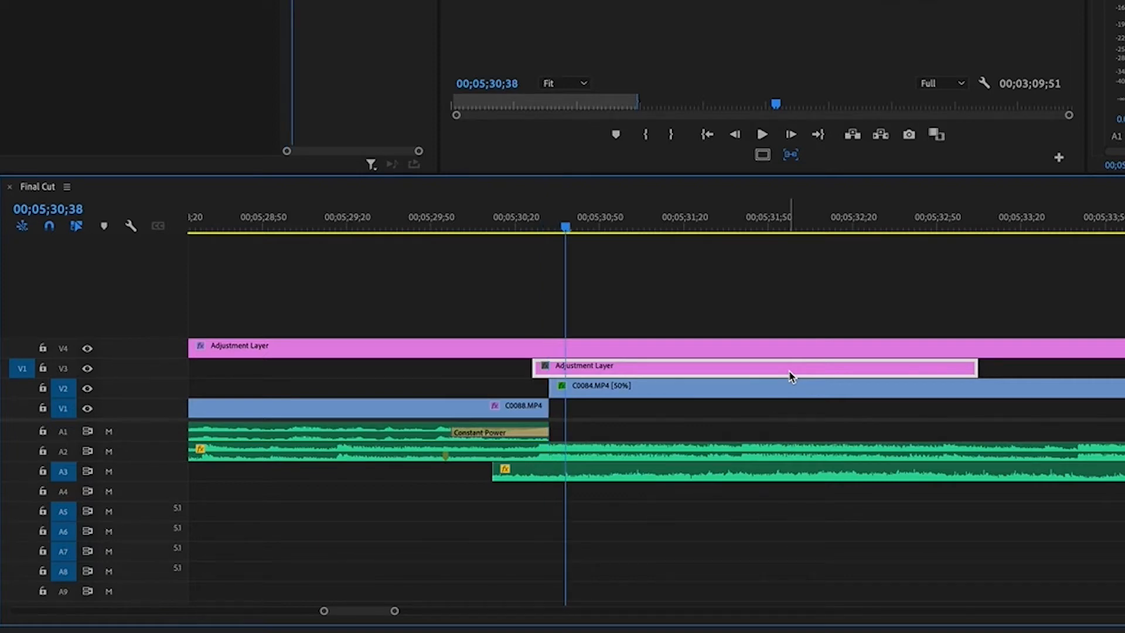
left_click_drag(976, 368, 565, 368)
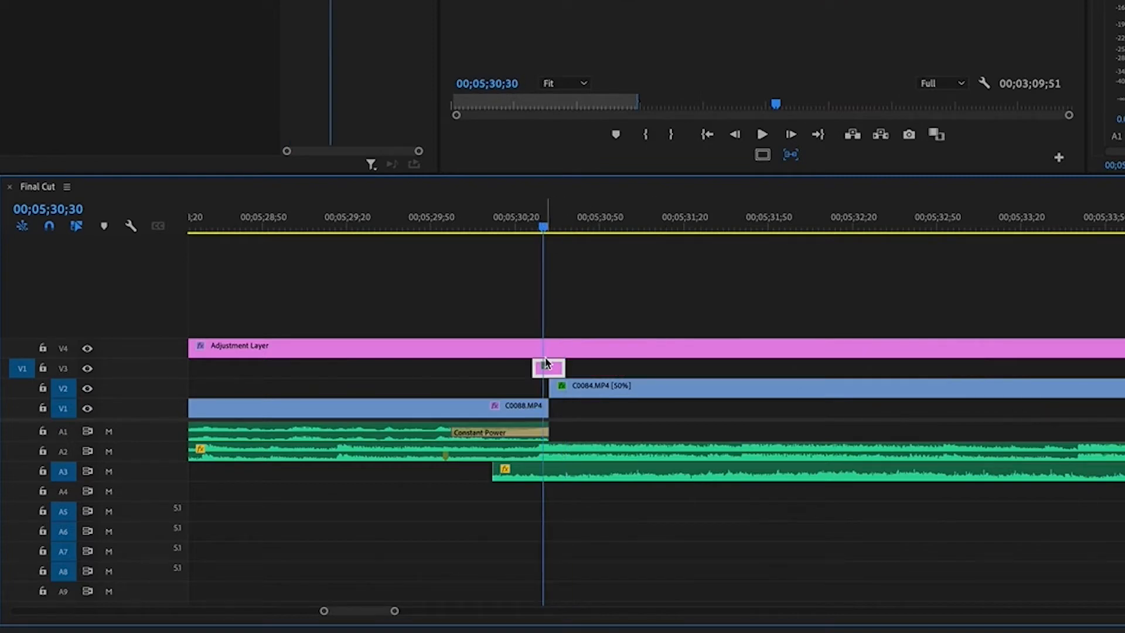
Find the Transform distort effect, apply it to the trimmed V3 adjustment layer, and show its settings.
key("equal")
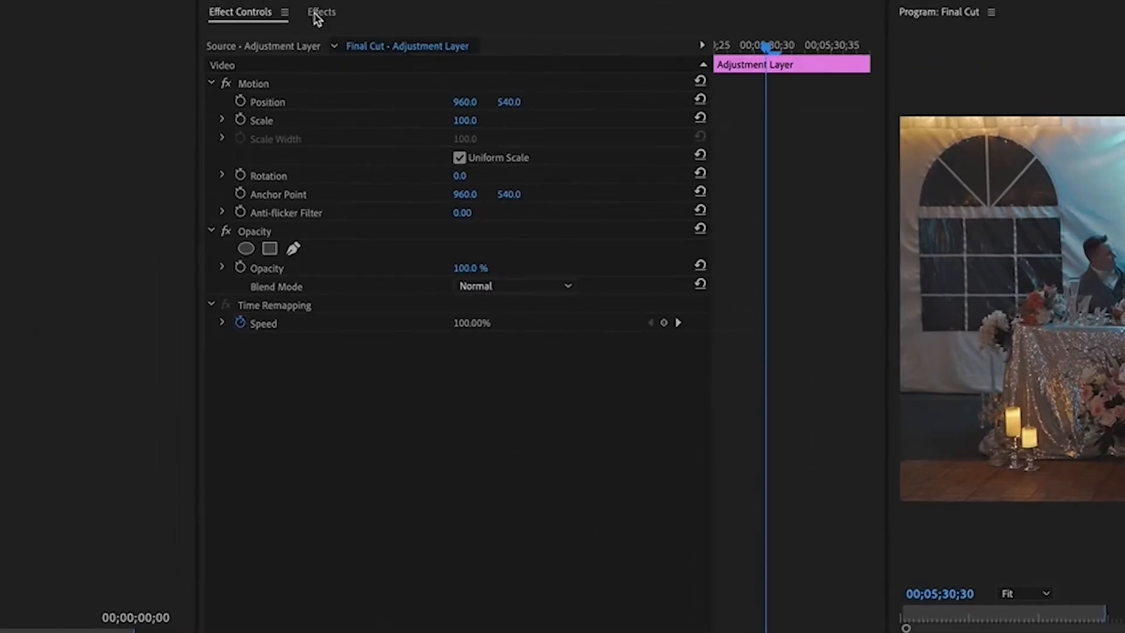
left_click(319, 13)
left_click(266, 37)
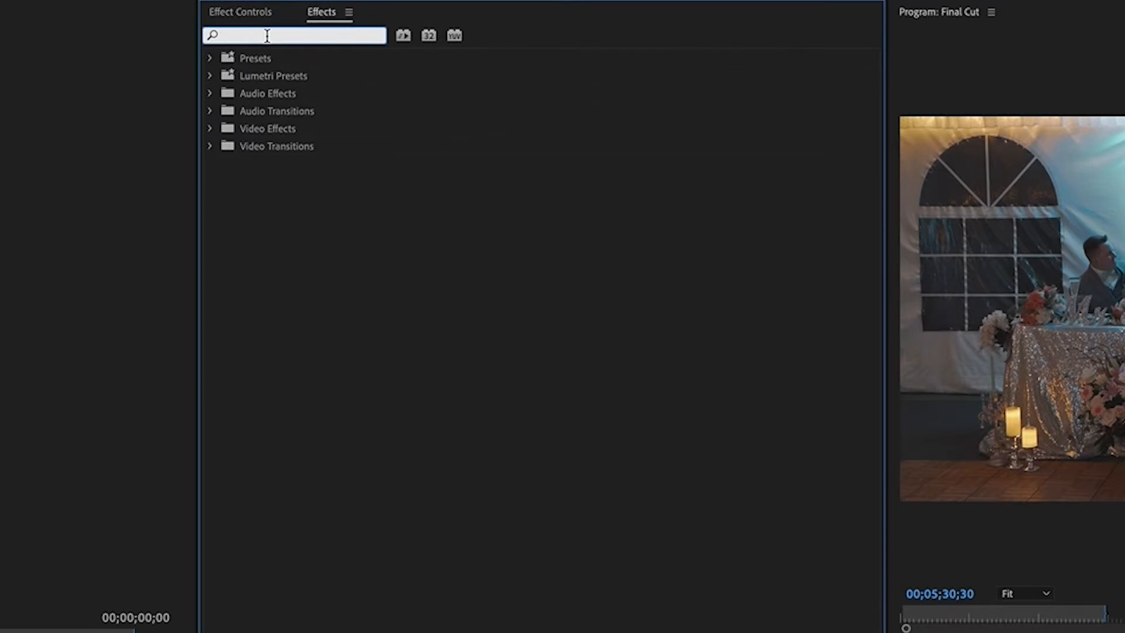
type("Trans")
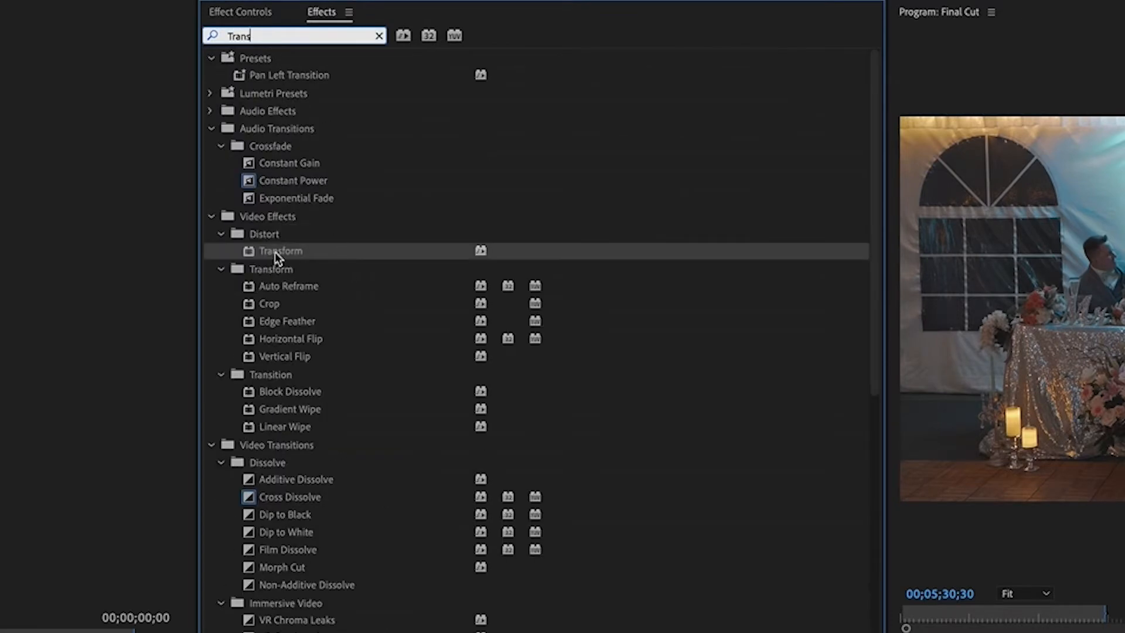
left_click_drag(275, 252, 729, 368)
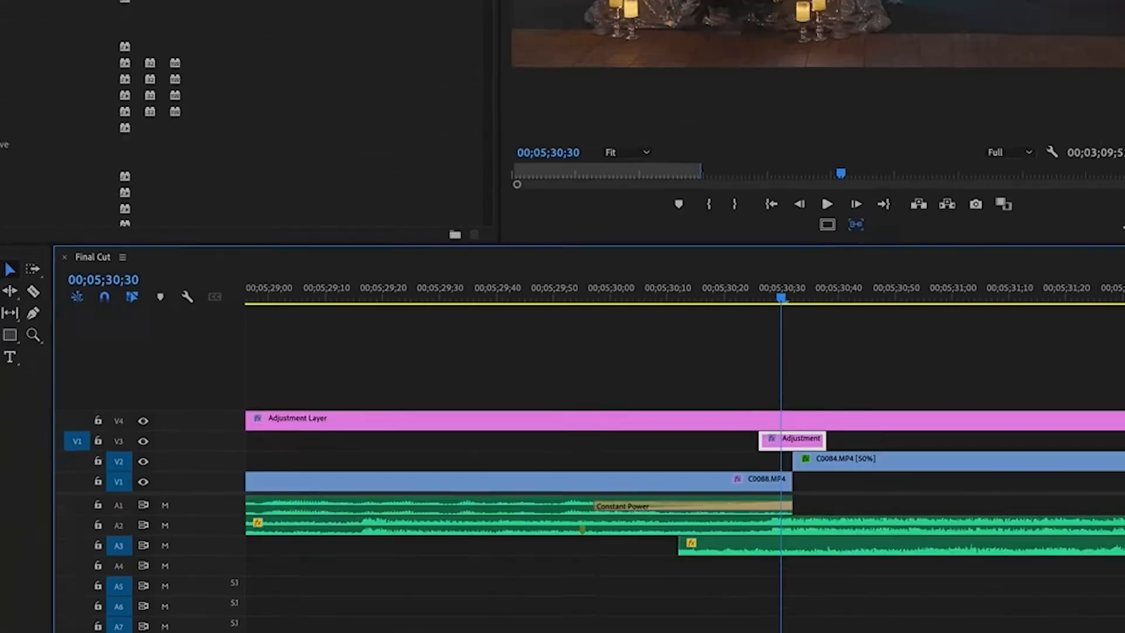
left_click(249, 16)
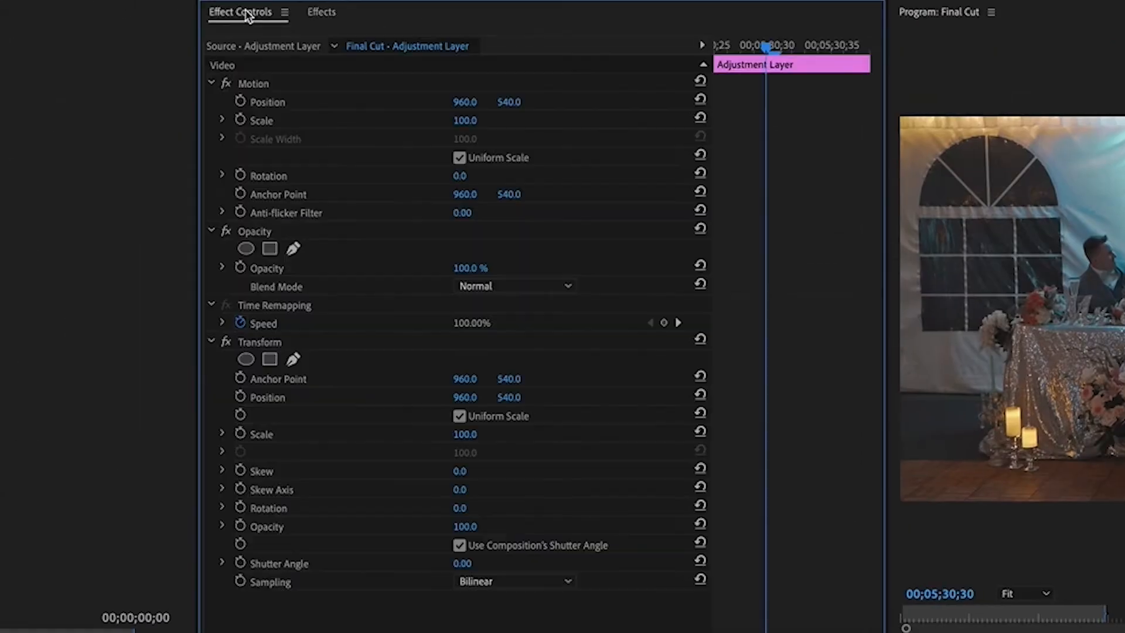
left_click(265, 345)
At the adjustment layer's first frame, start keyframing the Transform effect's Position, Scale and Rotation.
key("Down")
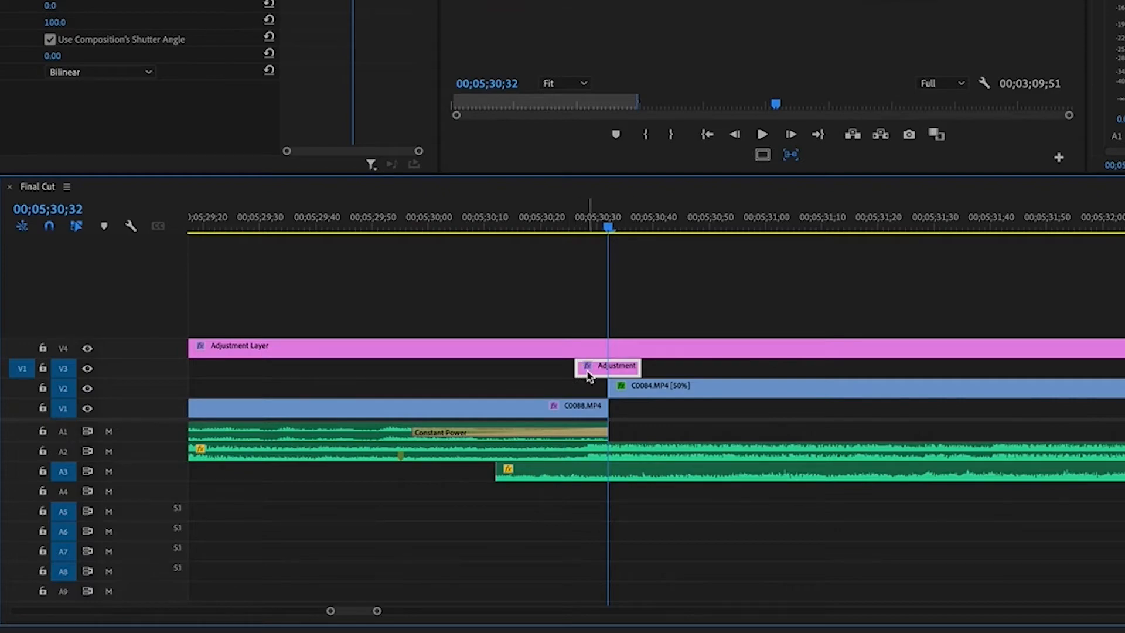
key("Up")
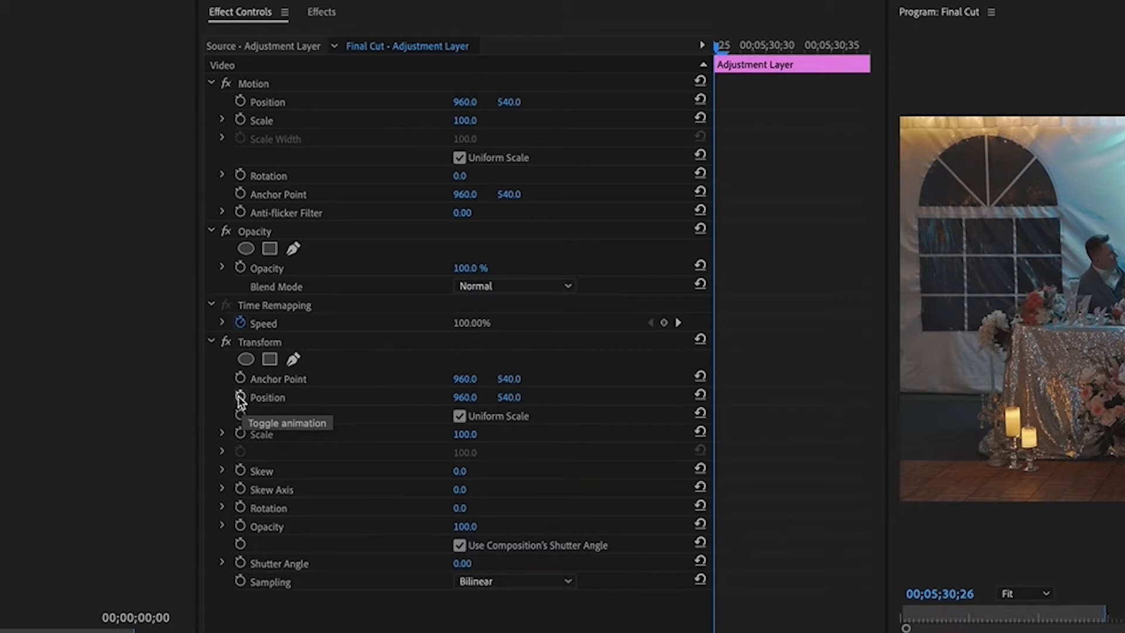
left_click(240, 397)
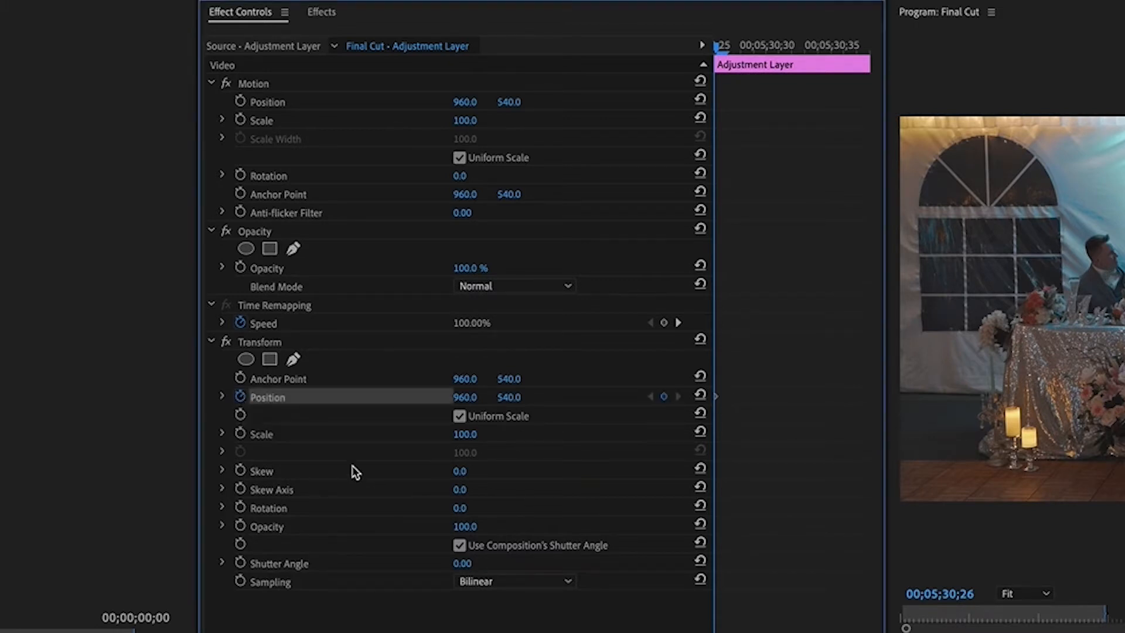
left_click(240, 434)
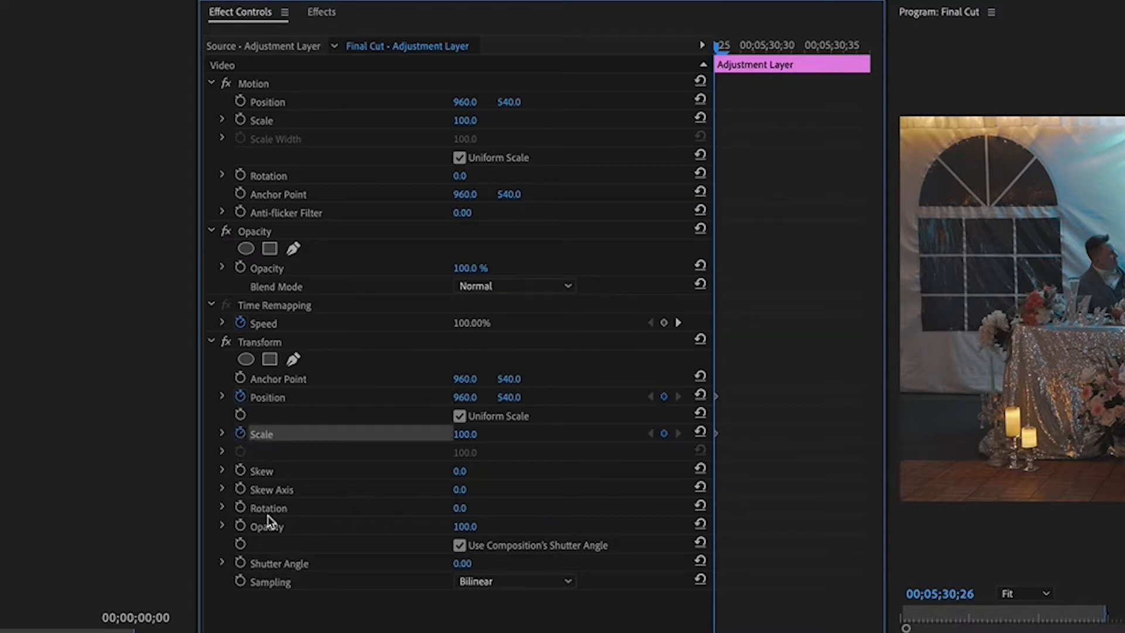
left_click(240, 507)
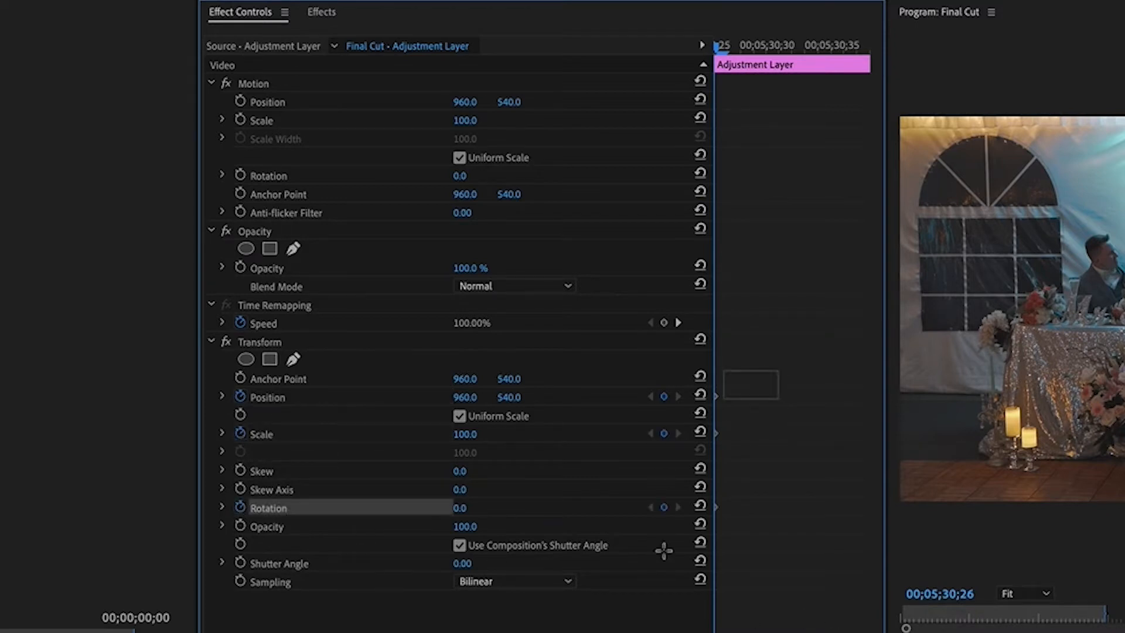
Apply Ease Out temporal interpolation to the three starting Transform keyframes and duplicate them at the end of the adjustment layer.
right_click(719, 514)
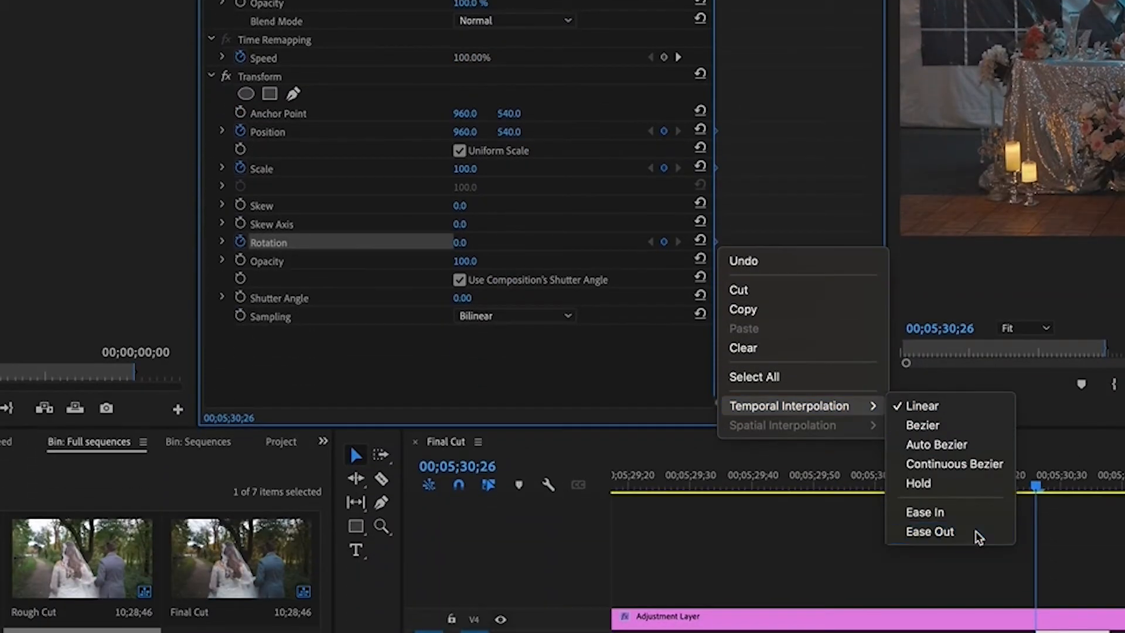
left_click(977, 536)
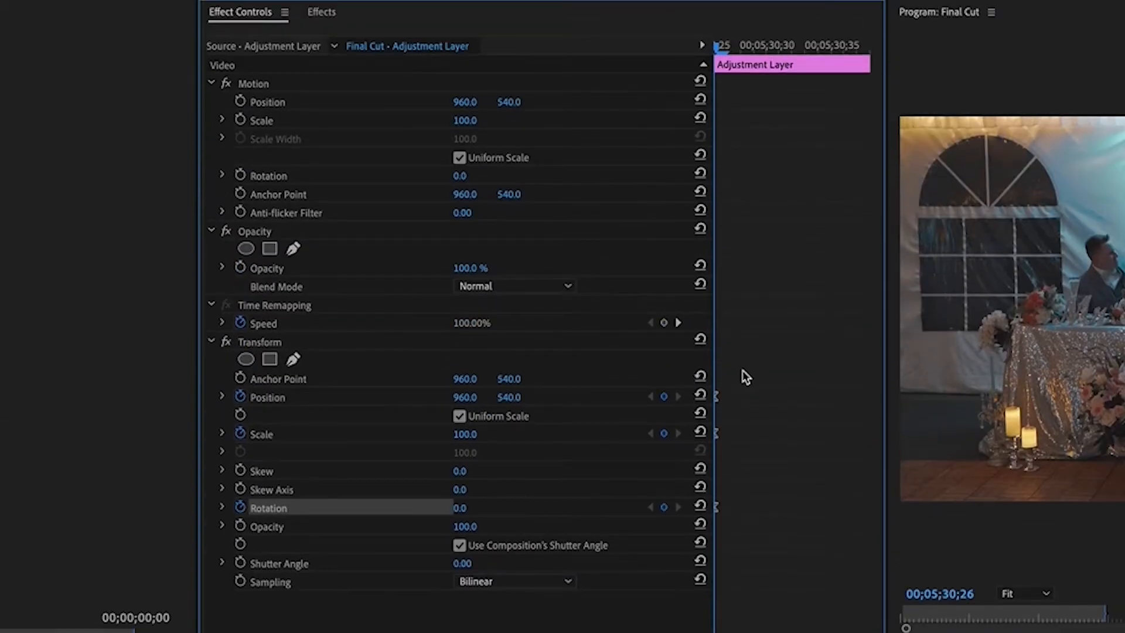
left_click_drag(762, 360, 699, 583)
left_click_drag(720, 516, 903, 518)
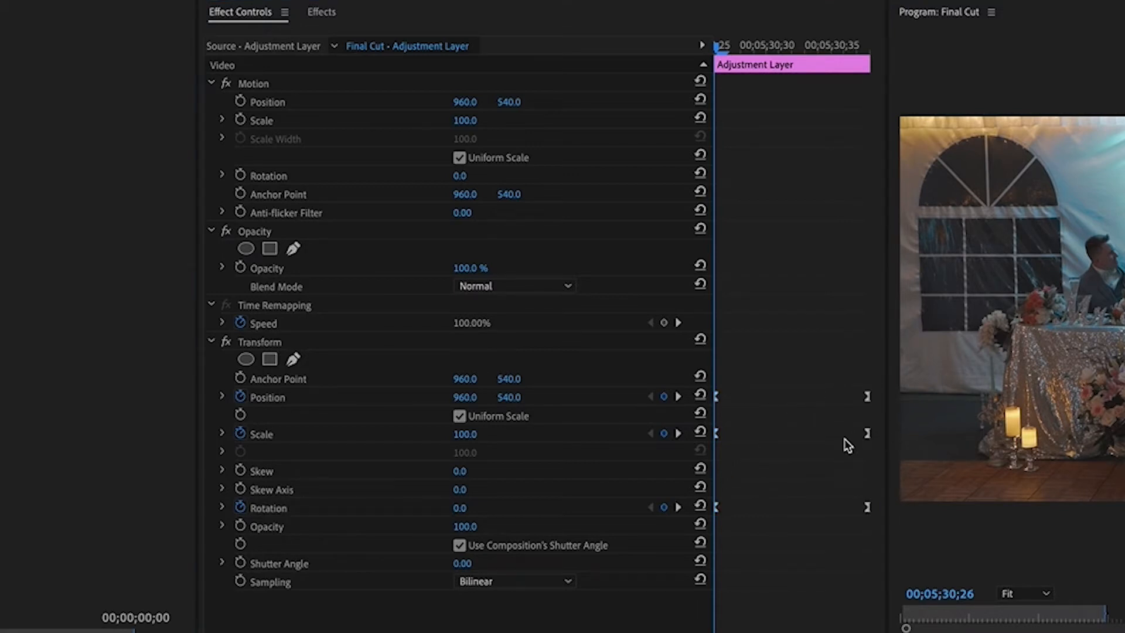
left_click(839, 544)
Add a Transform Scale keyframe of 150 at the cut, 00;05;30;32.
key("Down")
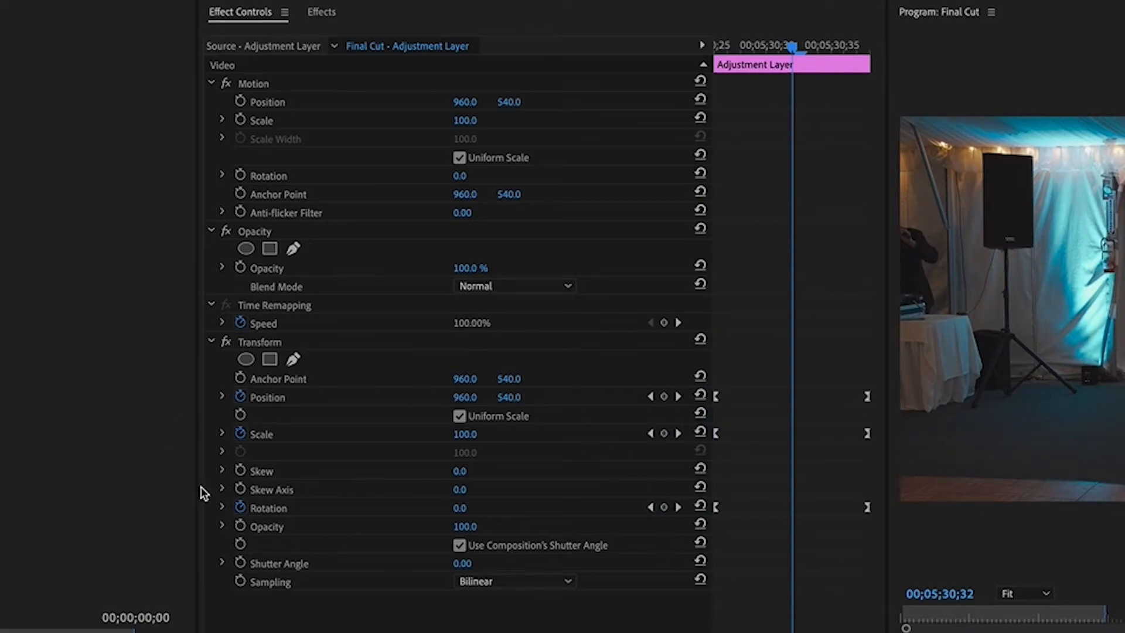
left_click(261, 434)
left_click(466, 434)
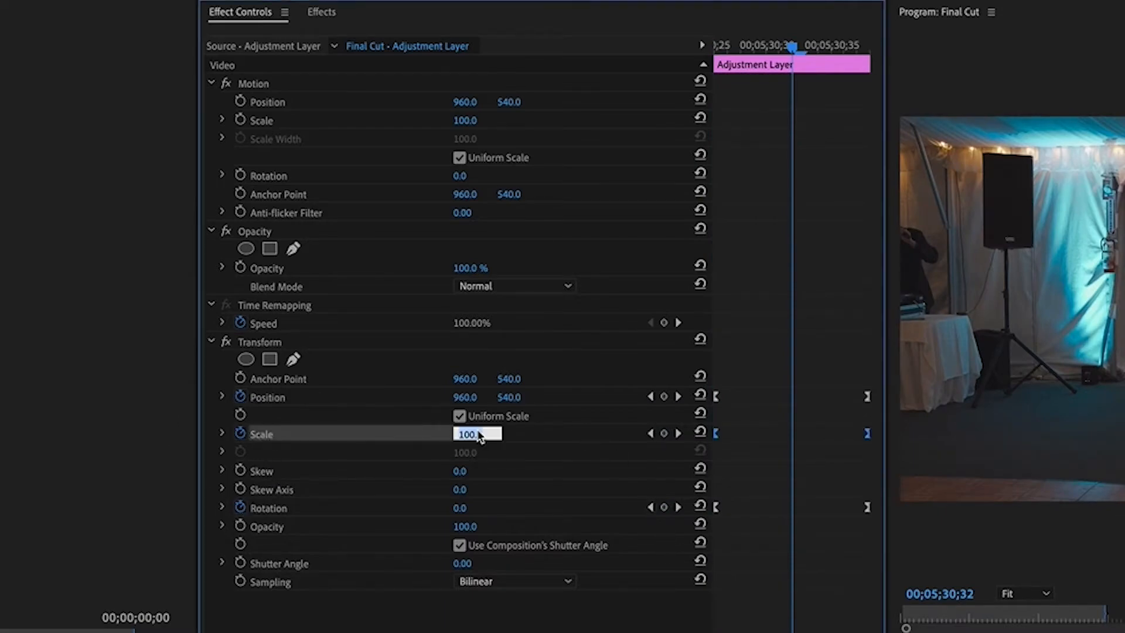
type("150")
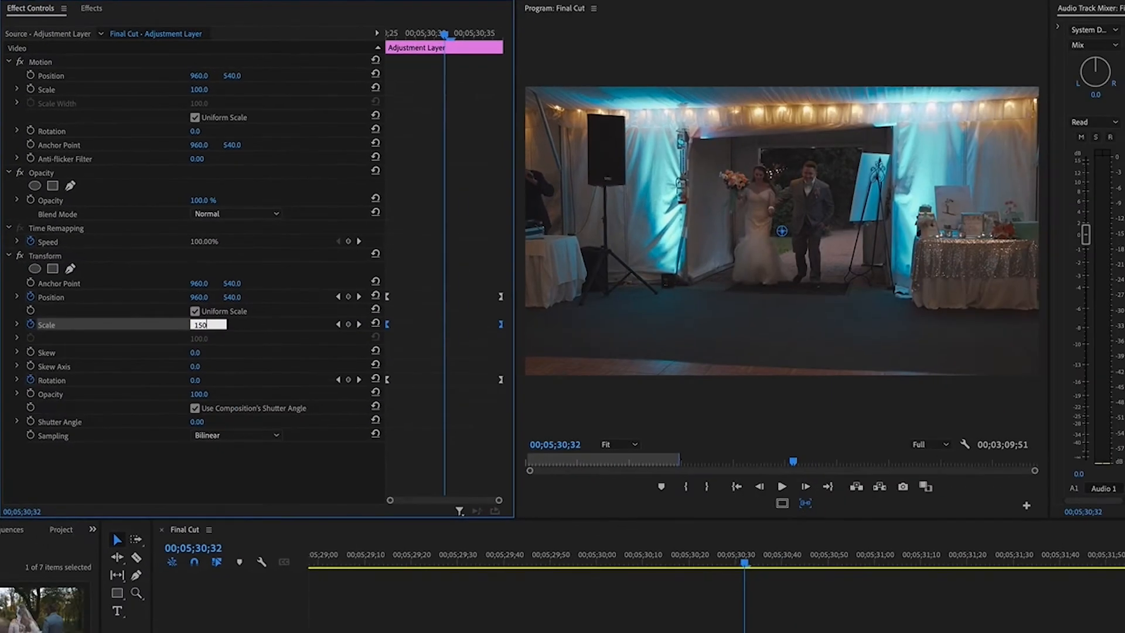
key("Return")
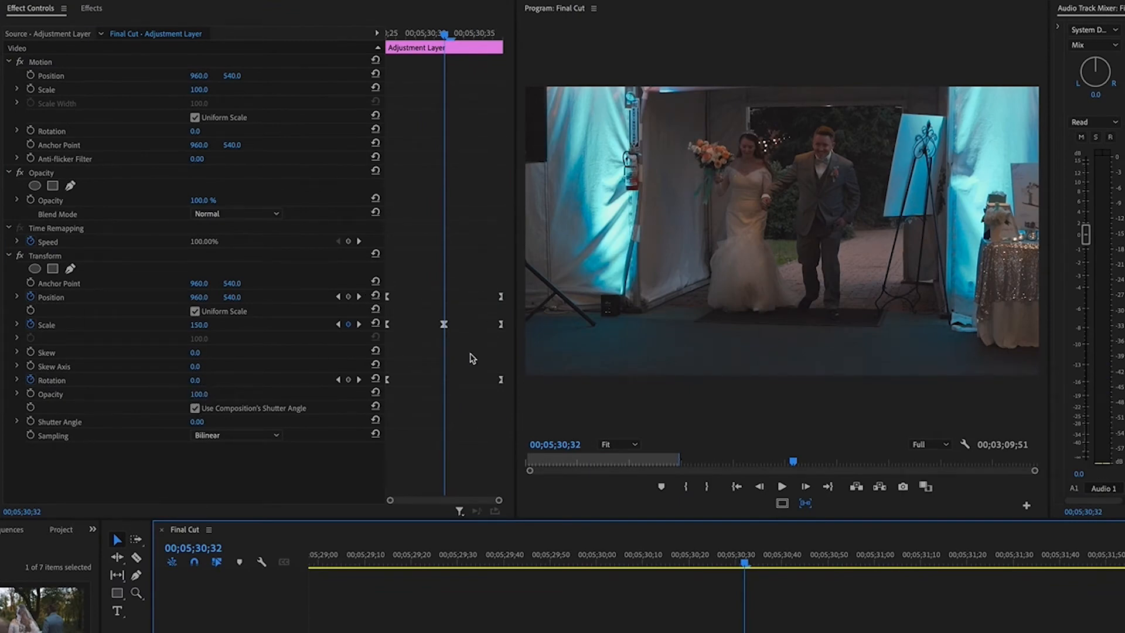
Add a Transform Position keyframe of about 1134, 429 at 00;05;30;29, three frames before the cut.
key("Left")
key("Left")
key("Left")
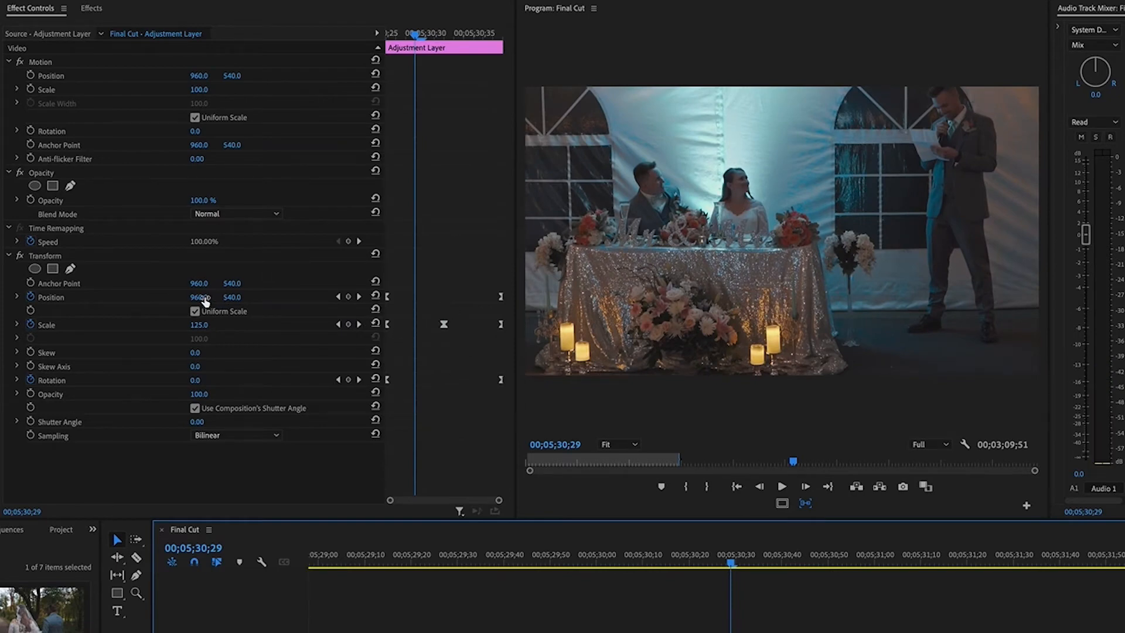
left_click_drag(198, 300, 301, 299)
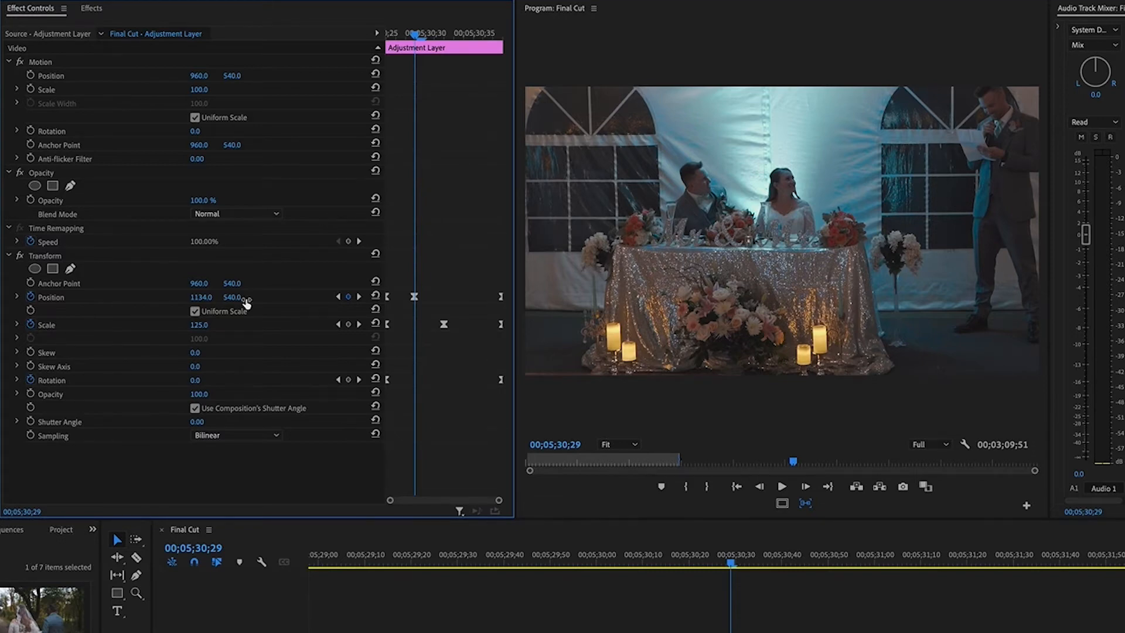
left_click_drag(239, 297, 175, 297)
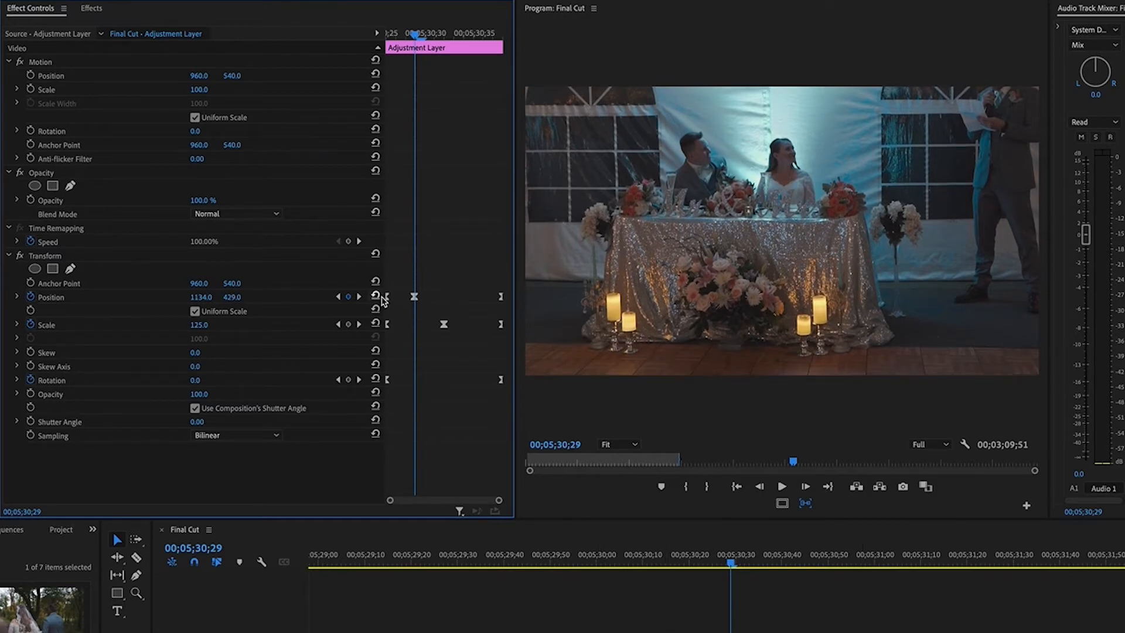
Add a Transform Position keyframe of about 867, 336 at the cut, 00;05;30;32.
key("Down")
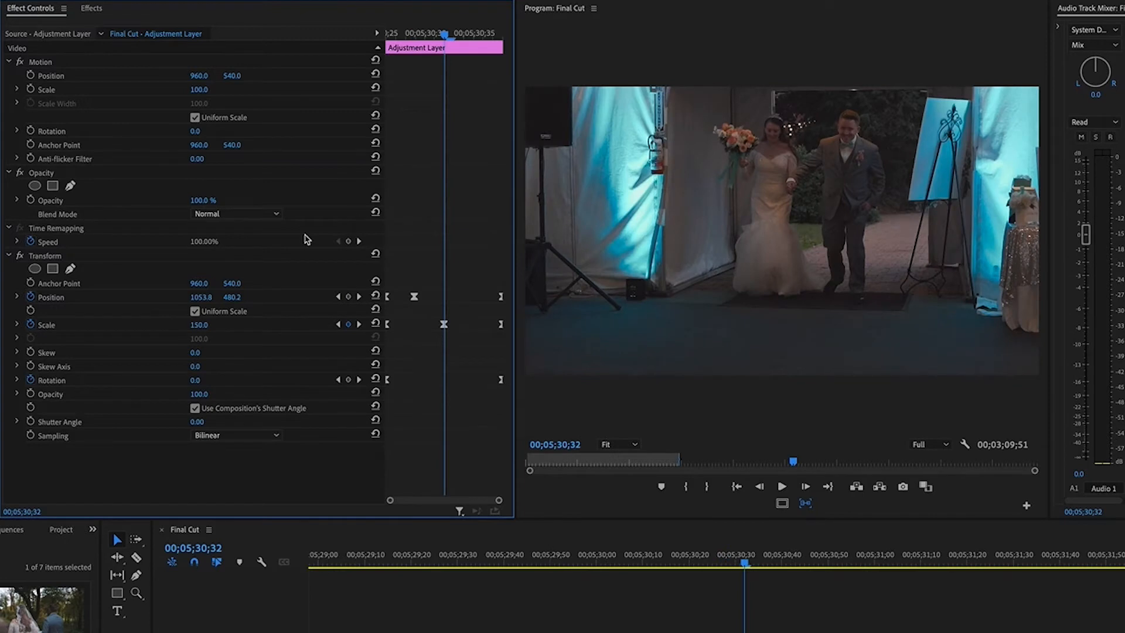
left_click_drag(219, 296, 126, 297)
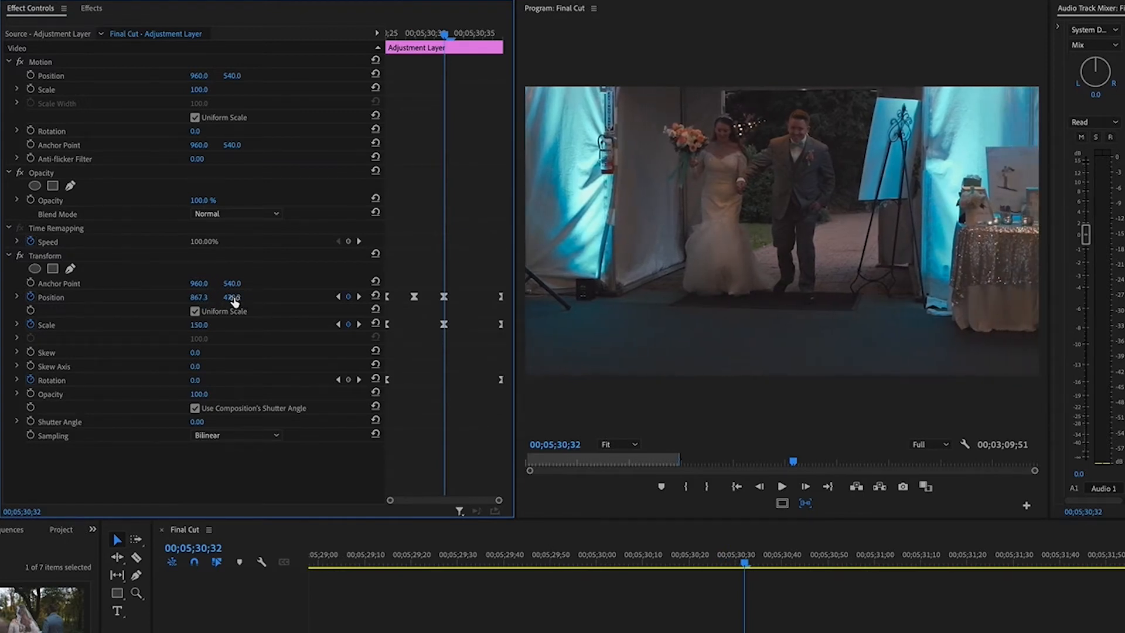
left_click_drag(235, 297, 176, 297)
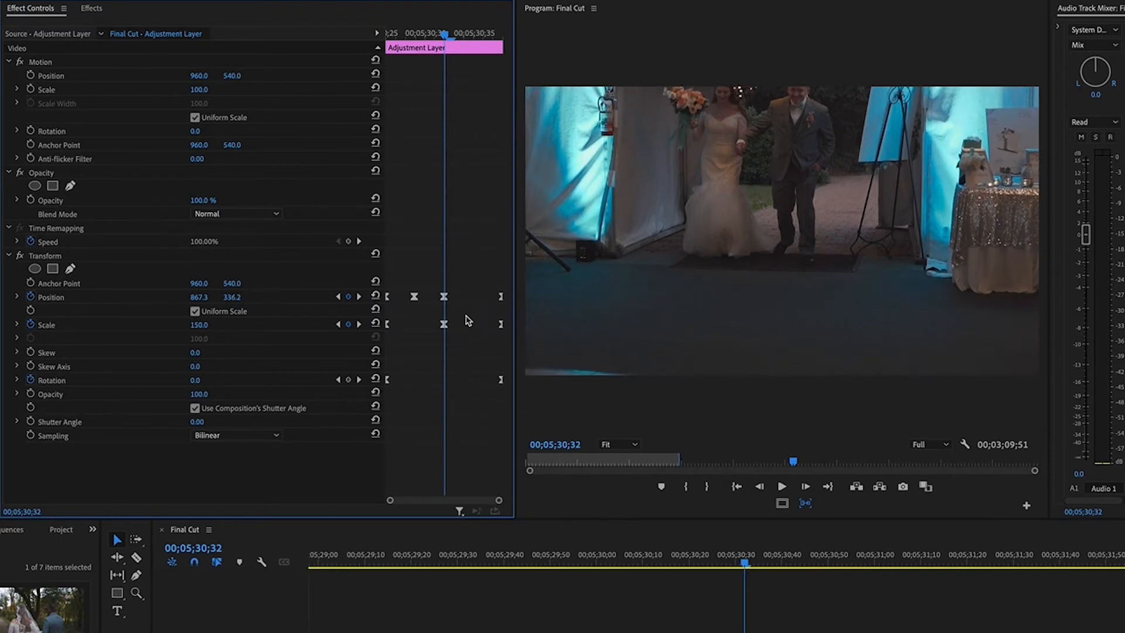
Add a Transform Position keyframe of about 998, 533 at 00;05;30;35, three frames after the cut.
key("Right")
key("Right")
key("Right")
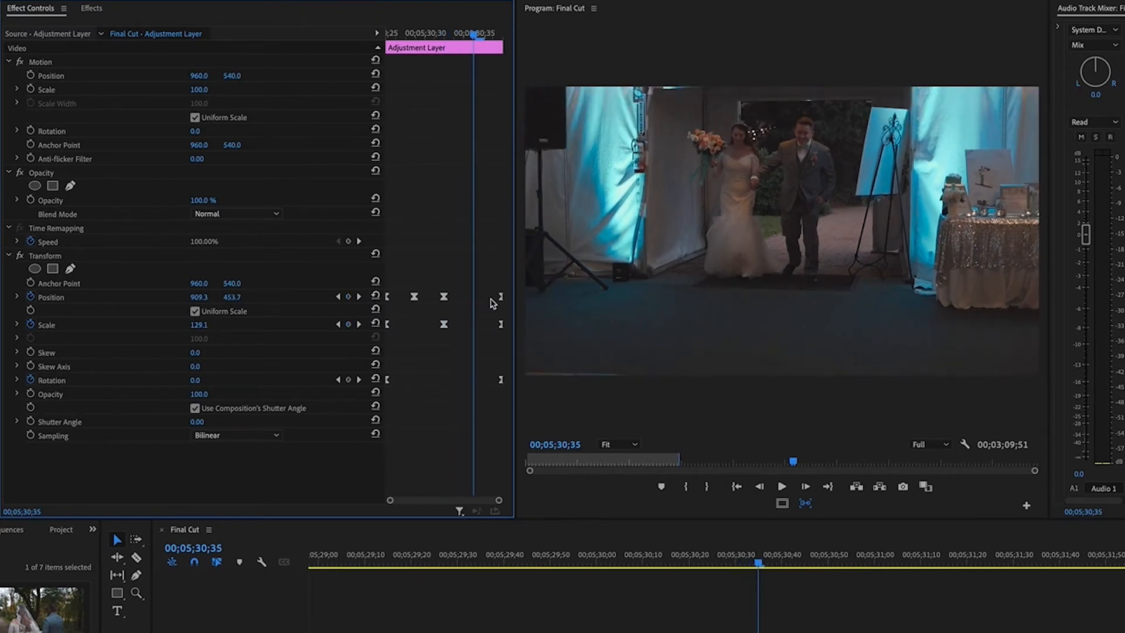
left_click_drag(199, 297, 262, 301)
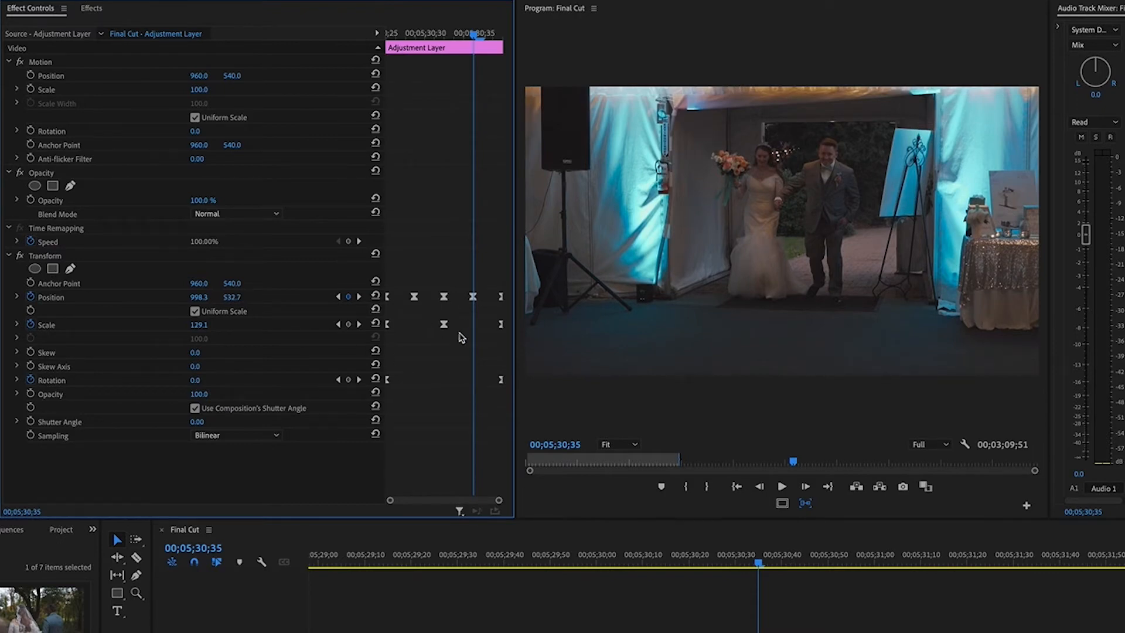
left_click(689, 556)
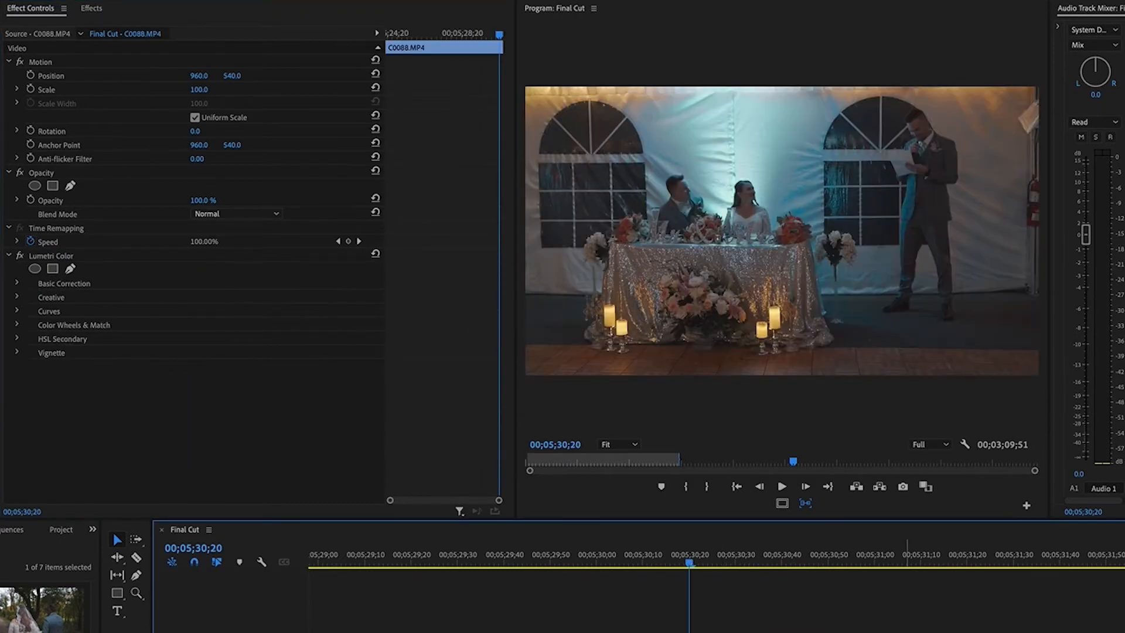
Play back and scrub through the cut to review the keyframed transition between the two clips.
key("space")
key("space")
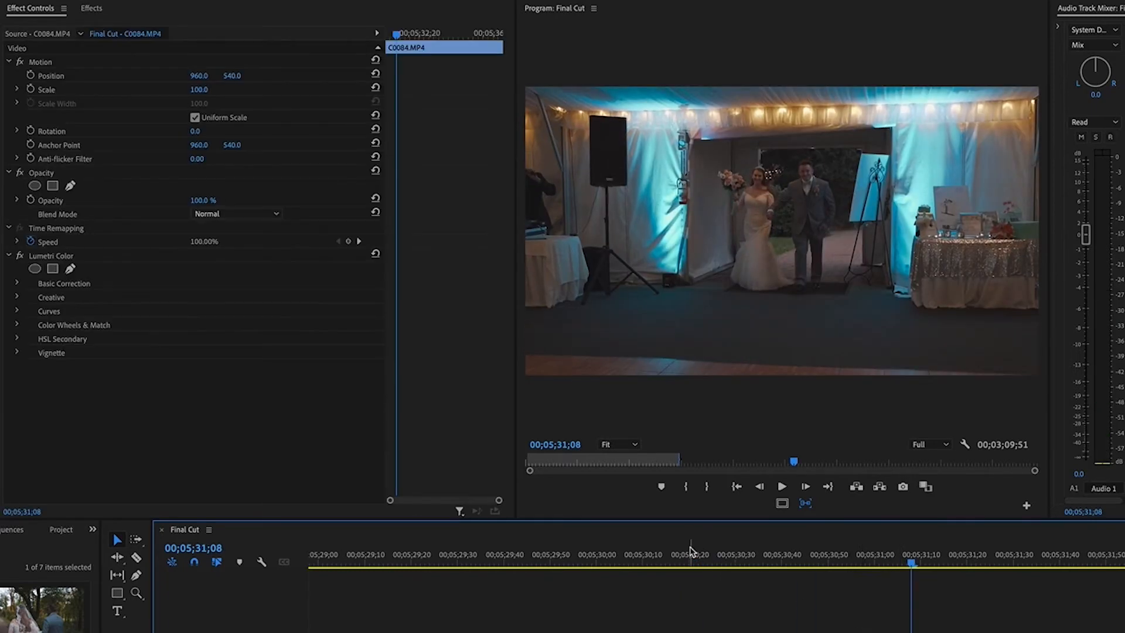
left_click(692, 553)
key("space")
key("space")
left_click(662, 562)
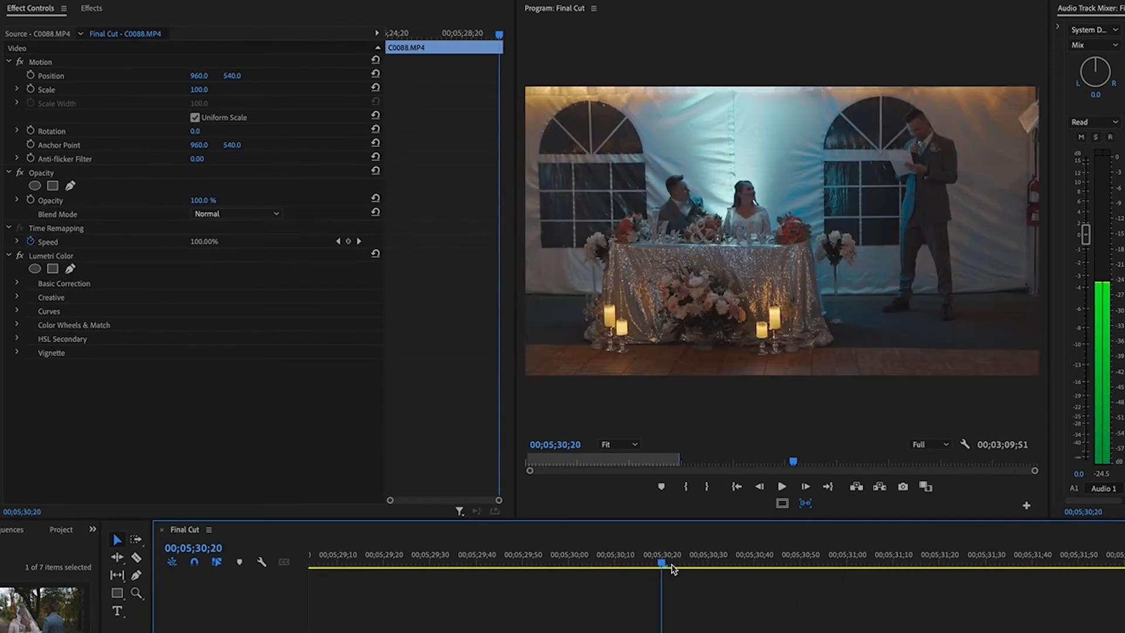
left_click_drag(672, 567, 966, 557)
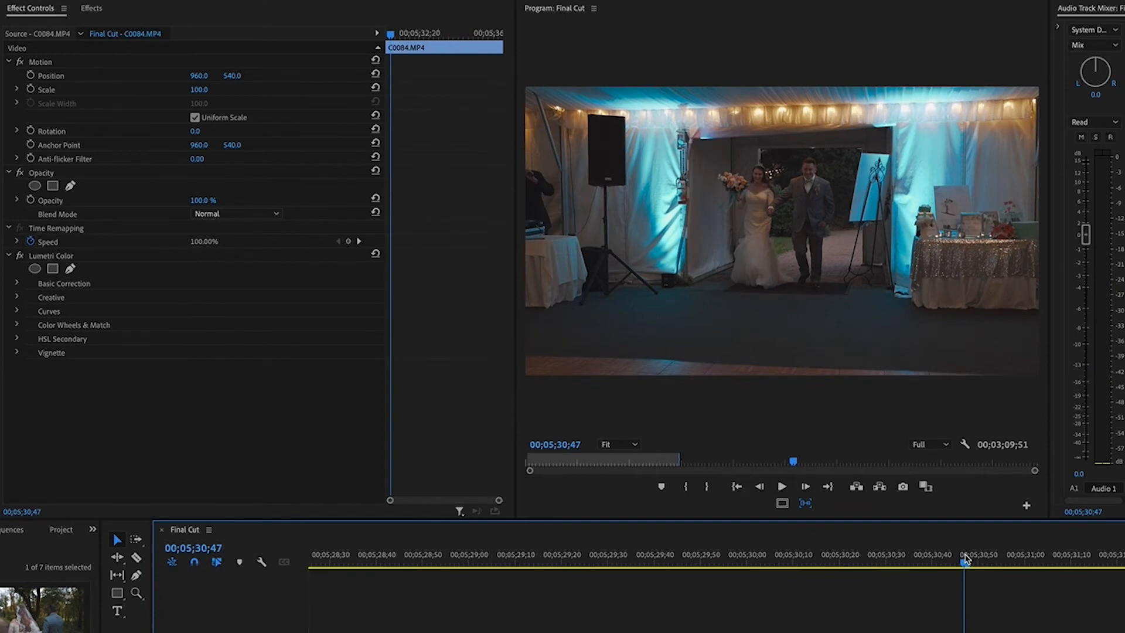
left_click_drag(883, 555, 798, 568)
key("space")
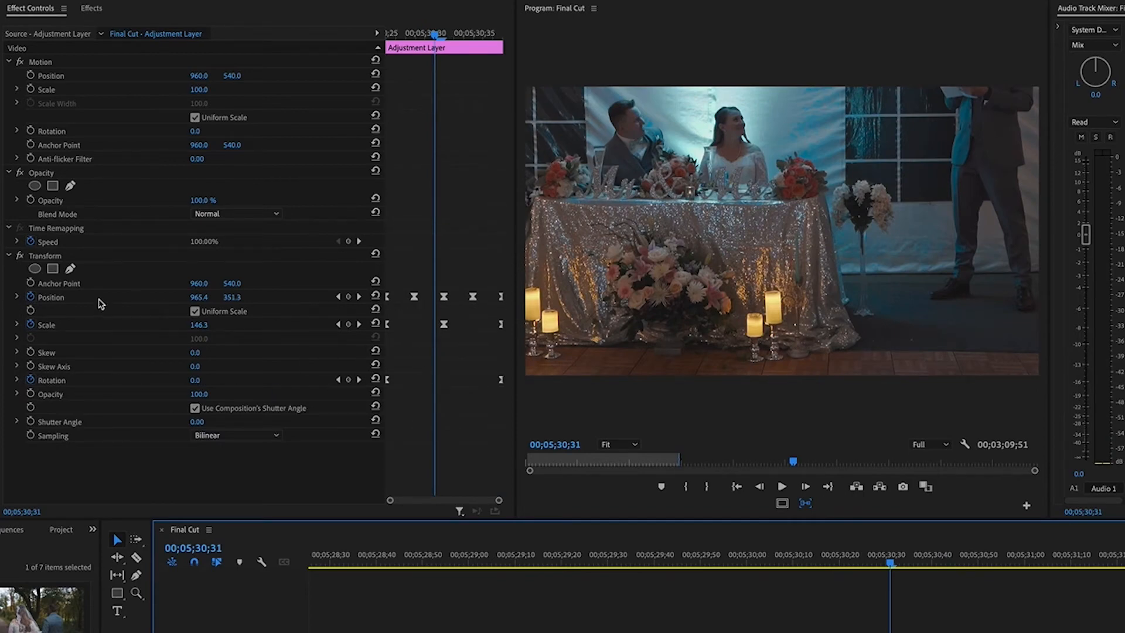
Add a Transform Rotation keyframe of 1.0° at the Position keyframe three frames before the cut, 00;05;30;29.
left_click(99, 302)
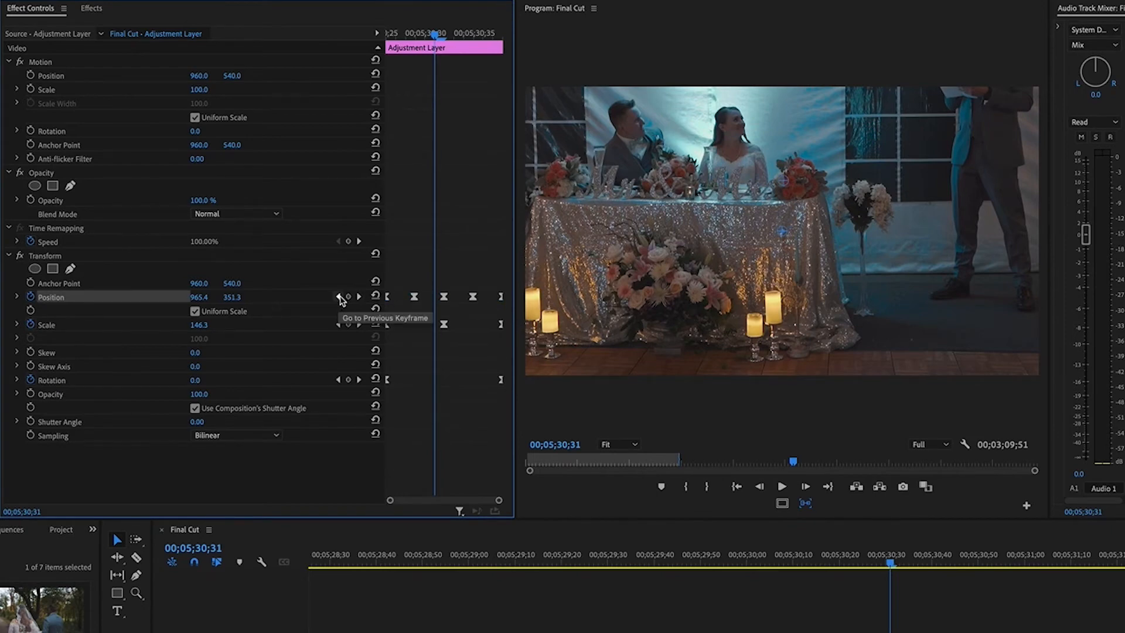
left_click(339, 297)
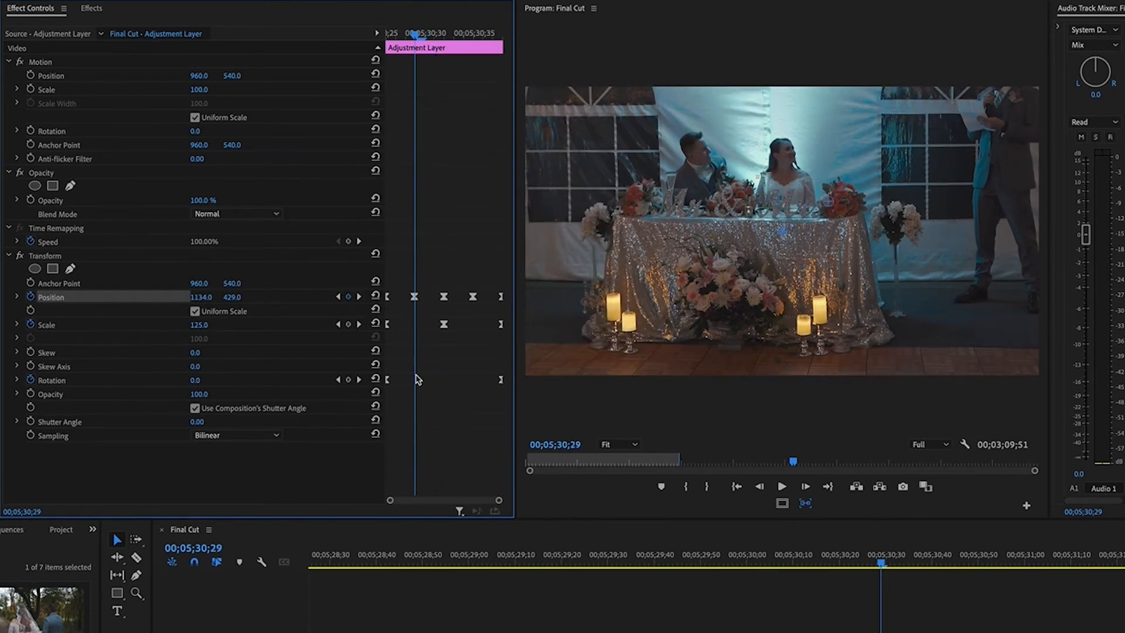
left_click(230, 361)
left_click_drag(196, 382, 198, 381)
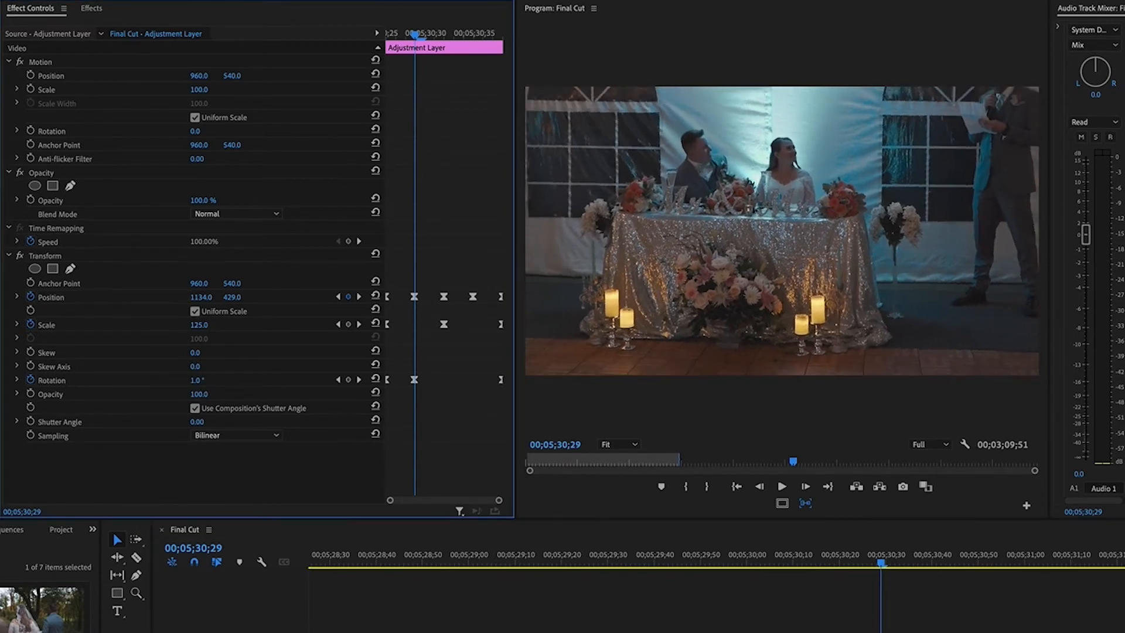
Add a Transform Rotation keyframe of about -3.2° at the cut, 00;05;30;32.
key("Right")
key("Right")
key("Right")
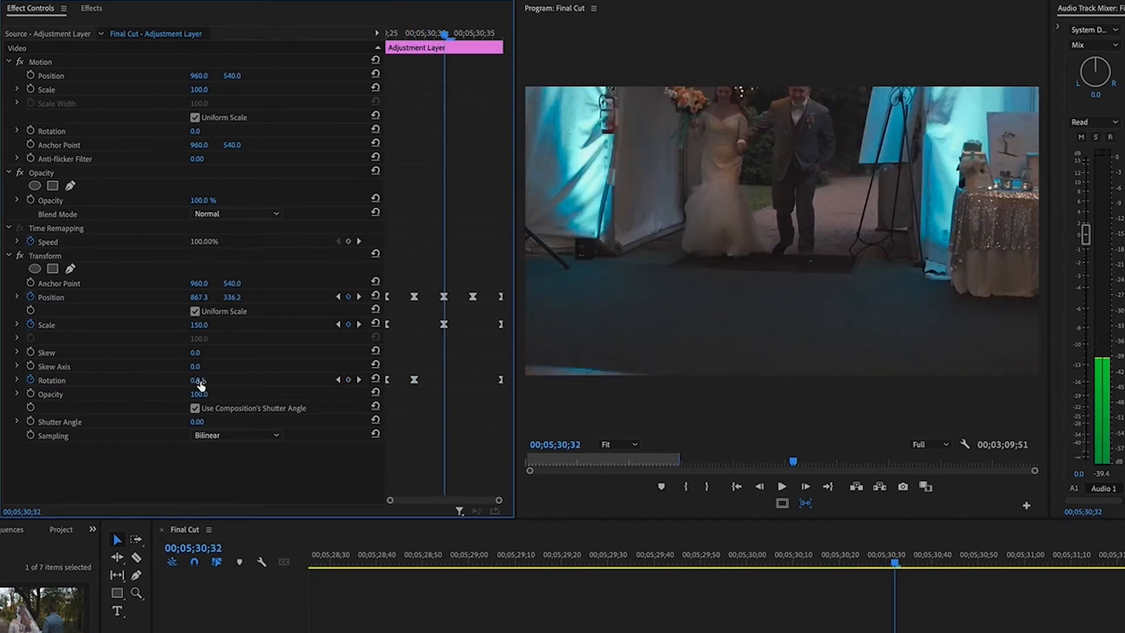
mouse_move(197, 379)
left_mouse_down()
mouse_move(208, 384)
mouse_move(196, 380)
left_mouse_up()
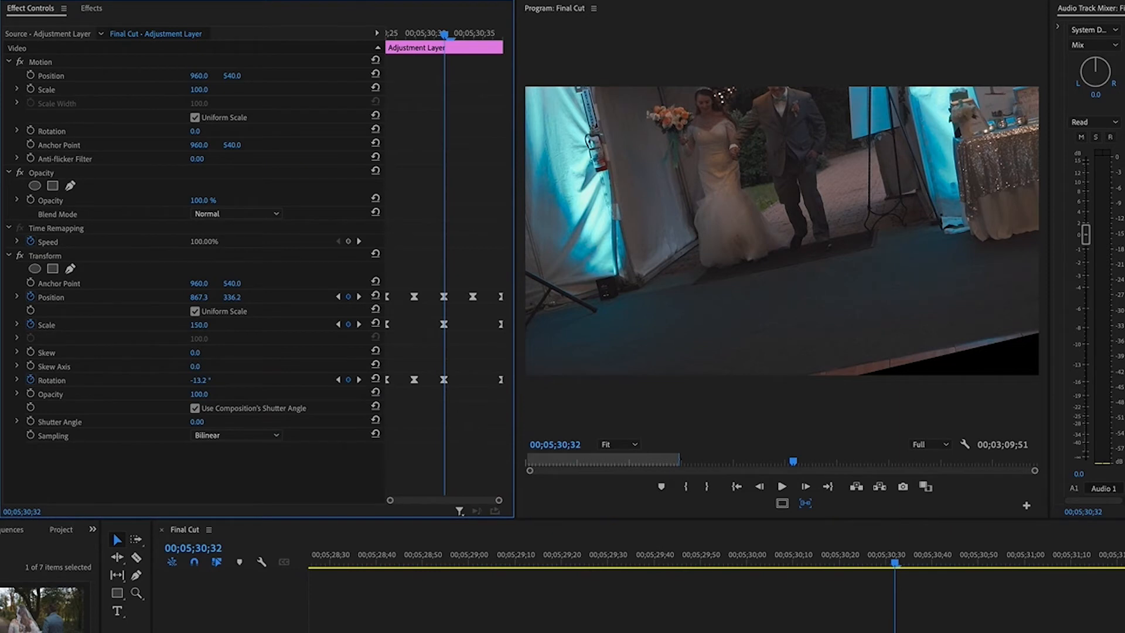
left_click_drag(200, 381, 206, 380)
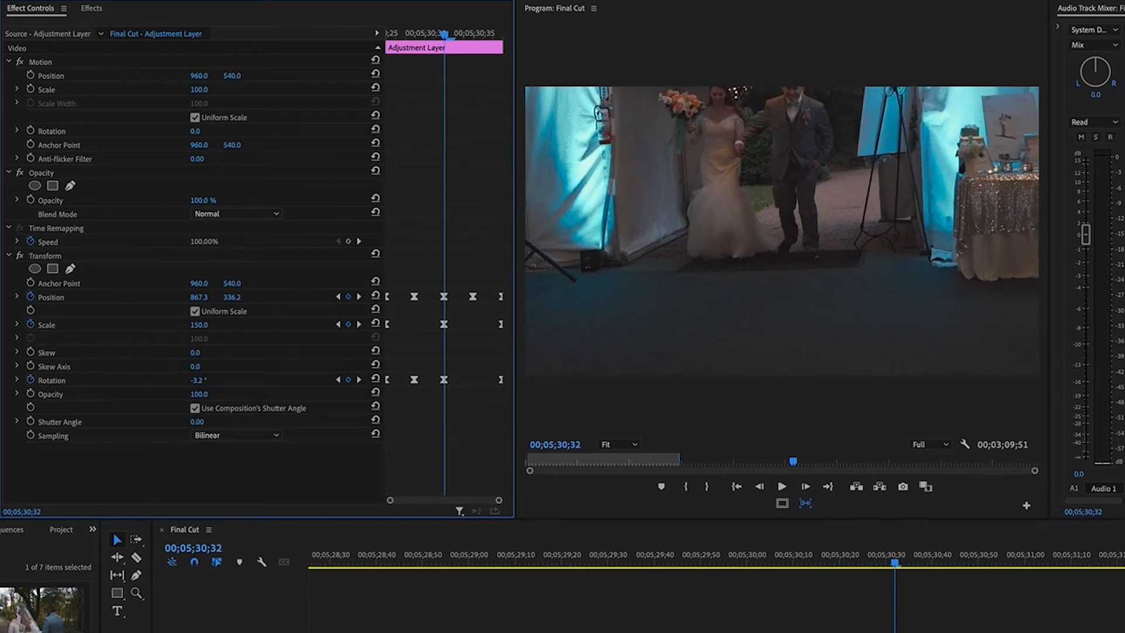
Add a Transform Rotation keyframe of about -2.0° at 00;05;30;35, three frames after the cut.
key("Right")
key("Right")
key("Right")
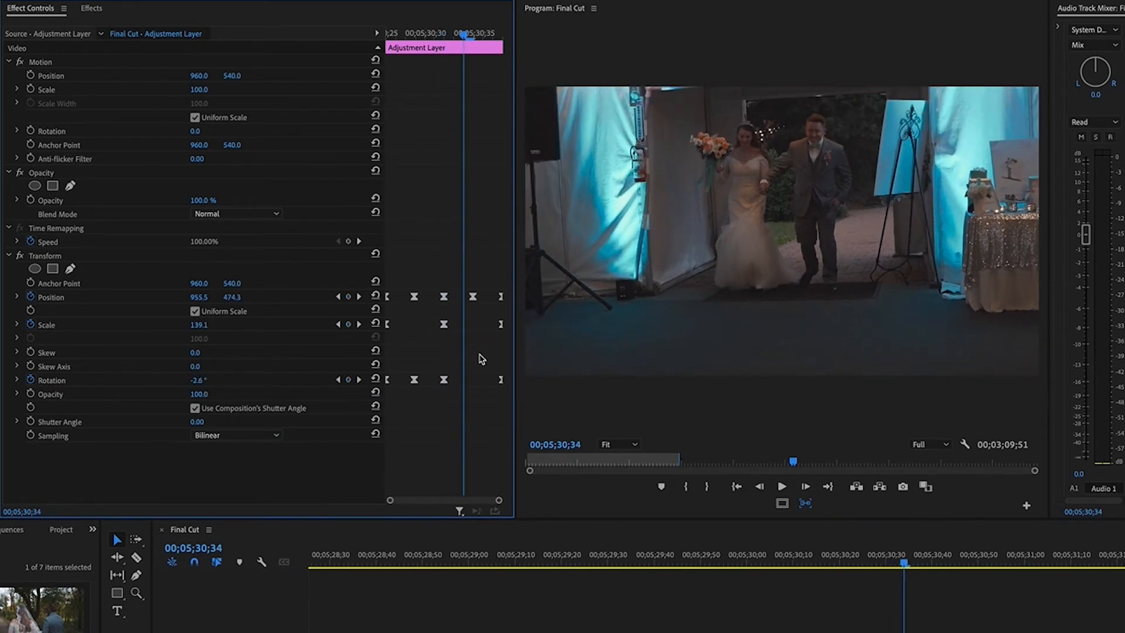
left_click(202, 380)
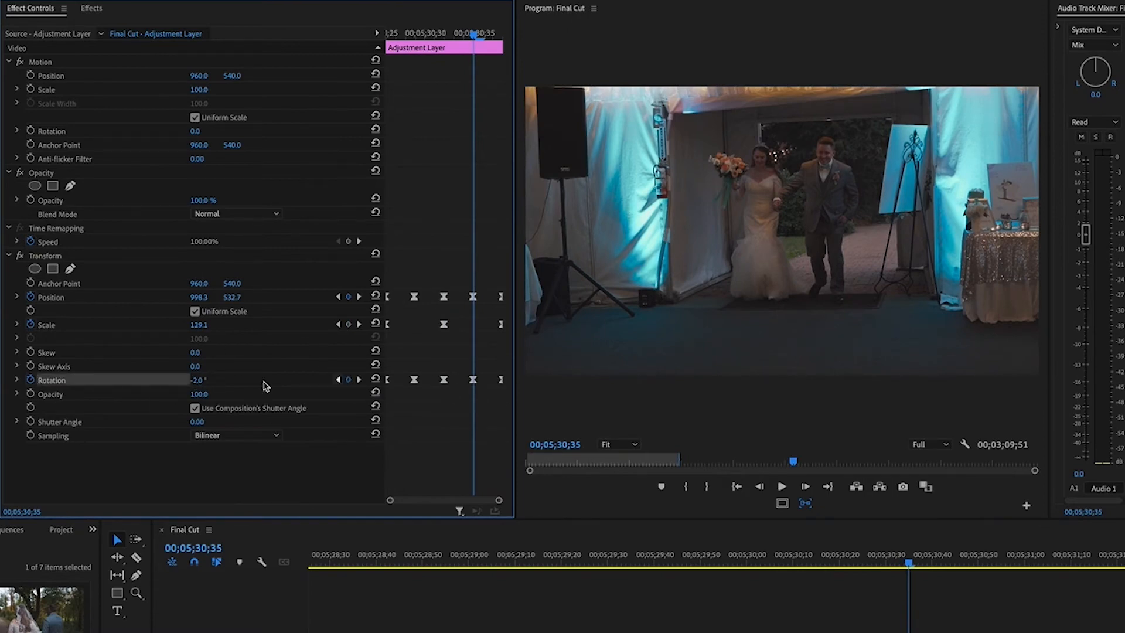
key("Right")
key("Right")
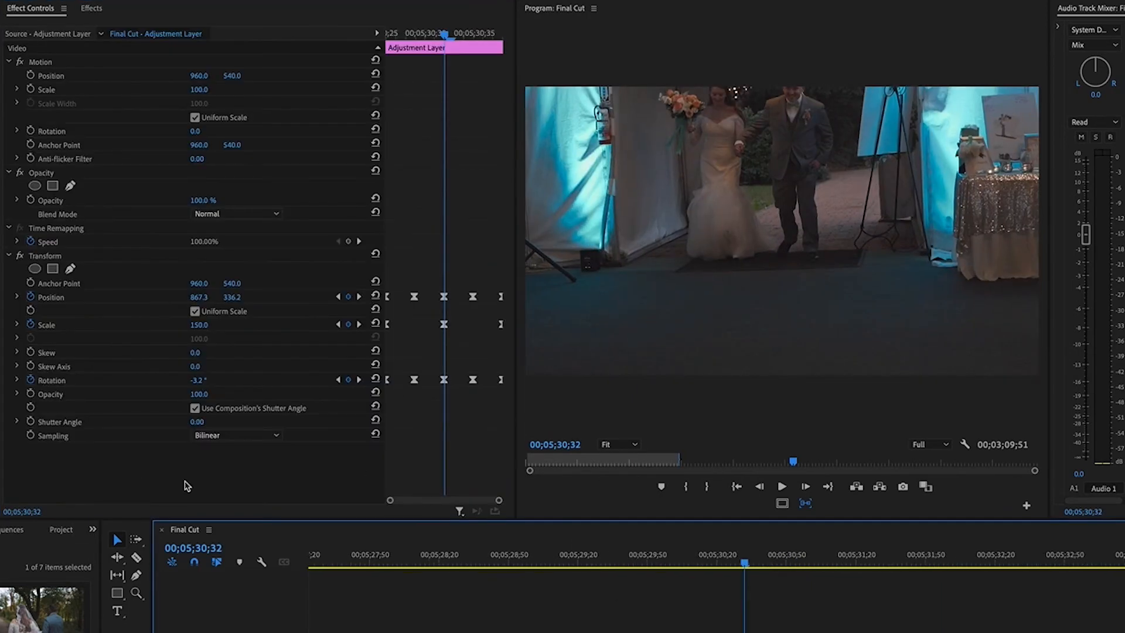
Set the Transform Shutter Angle to 360 for motion blur and play back the transition.
left_click(184, 480)
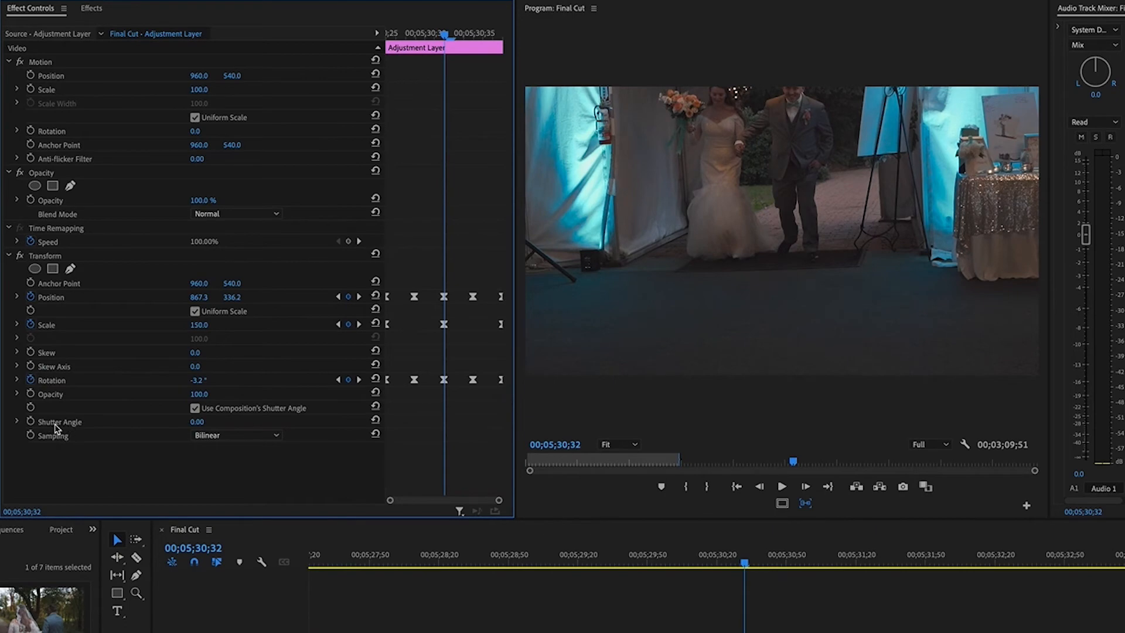
left_click(56, 426)
left_click_drag(202, 422, 418, 422)
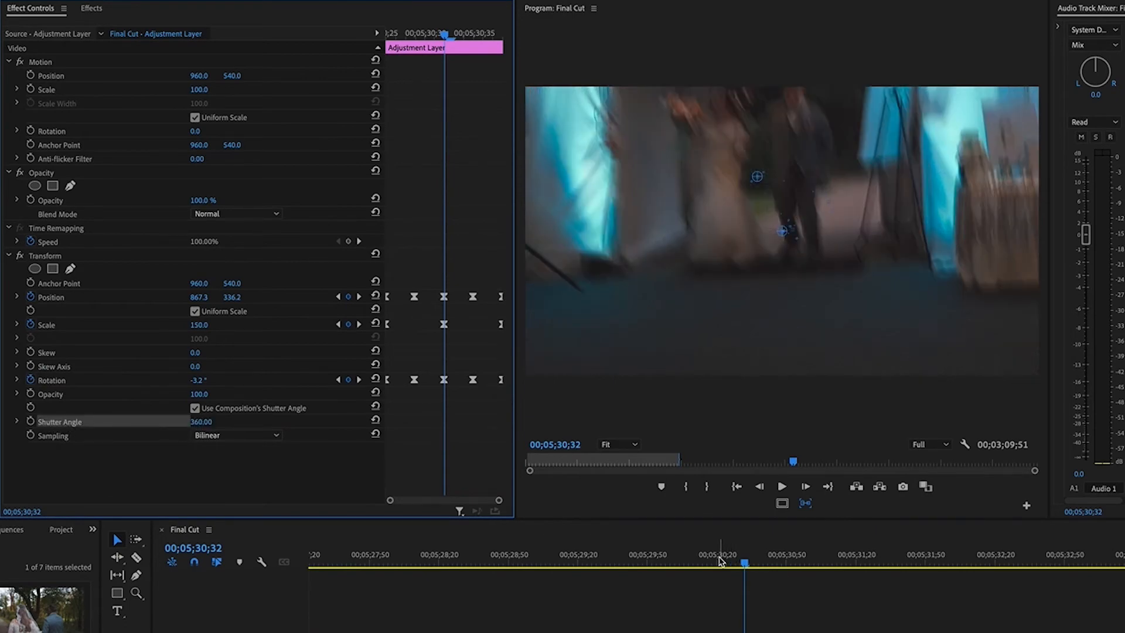
mouse_move(719, 558)
left_mouse_down()
mouse_move(692, 558)
mouse_move(756, 566)
mouse_move(734, 567)
left_mouse_up()
key("space")
left_click(731, 564)
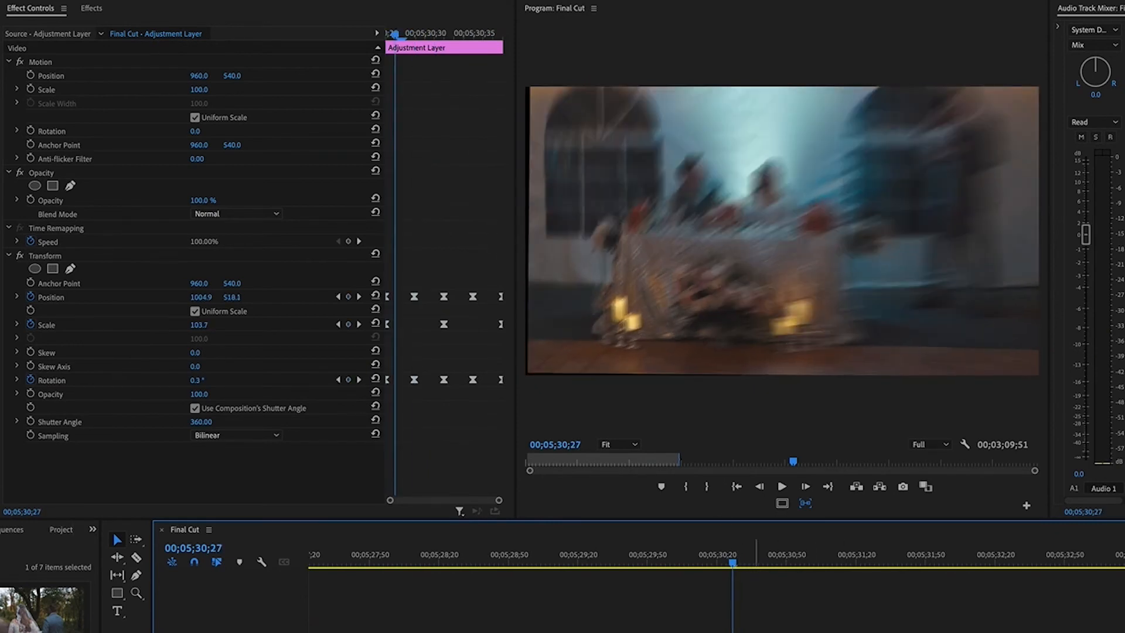
Reduce the X value of the Transform Position keyframe at 00;05;30;29 to about 1073 and check the frames leading into it.
key("Right")
key("Right")
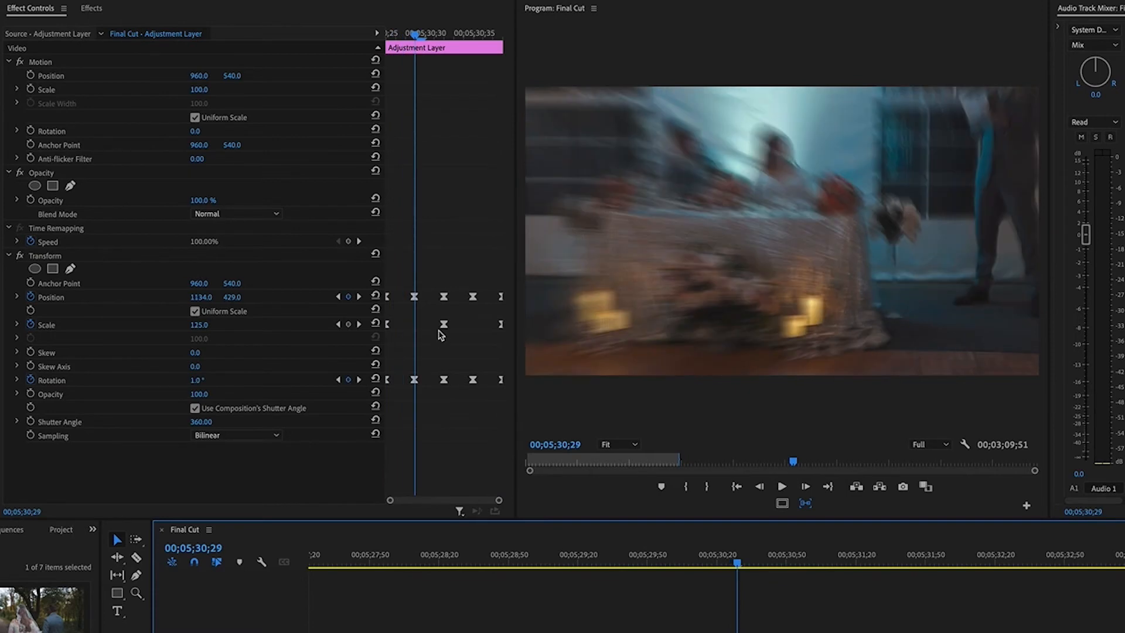
left_click_drag(220, 299, 191, 299)
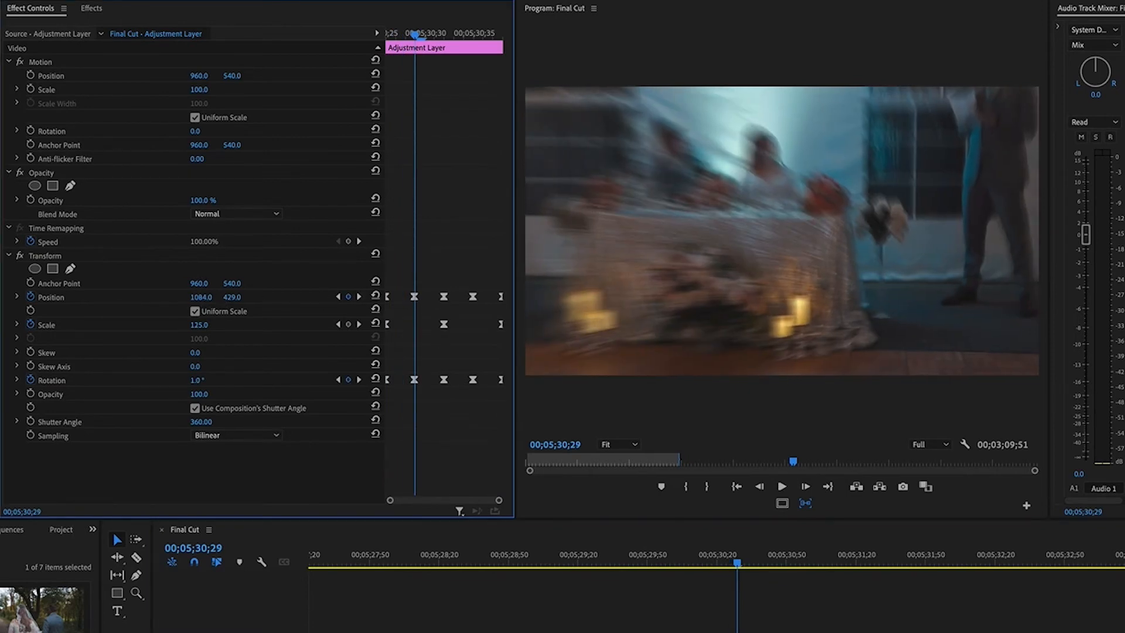
left_click(708, 559)
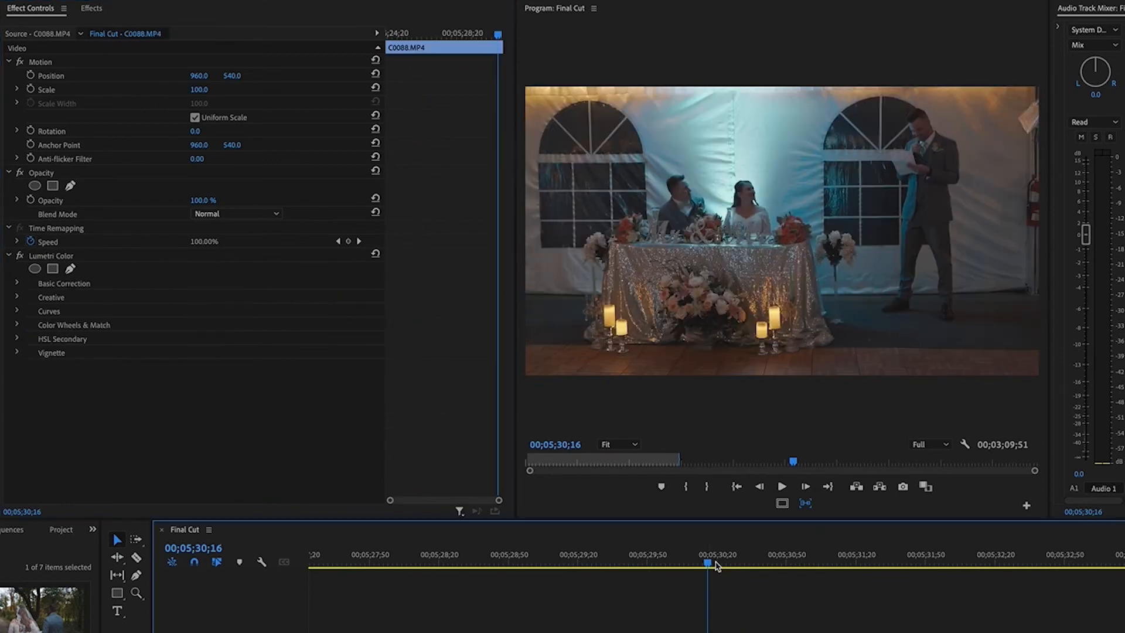
left_click_drag(715, 565, 732, 565)
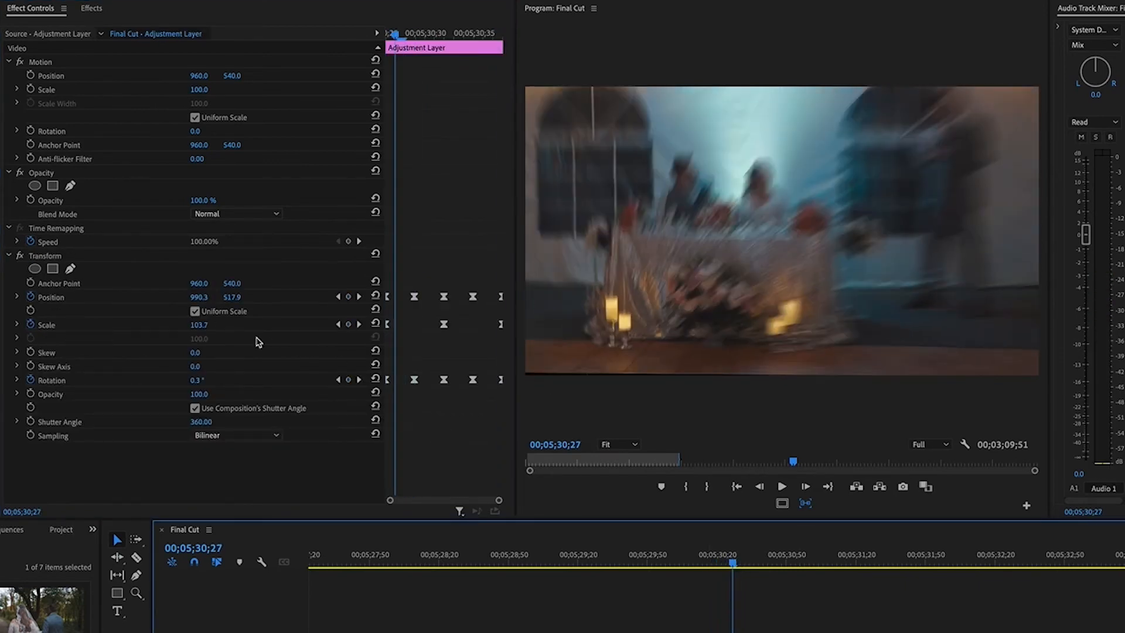
key("Right")
key("Right")
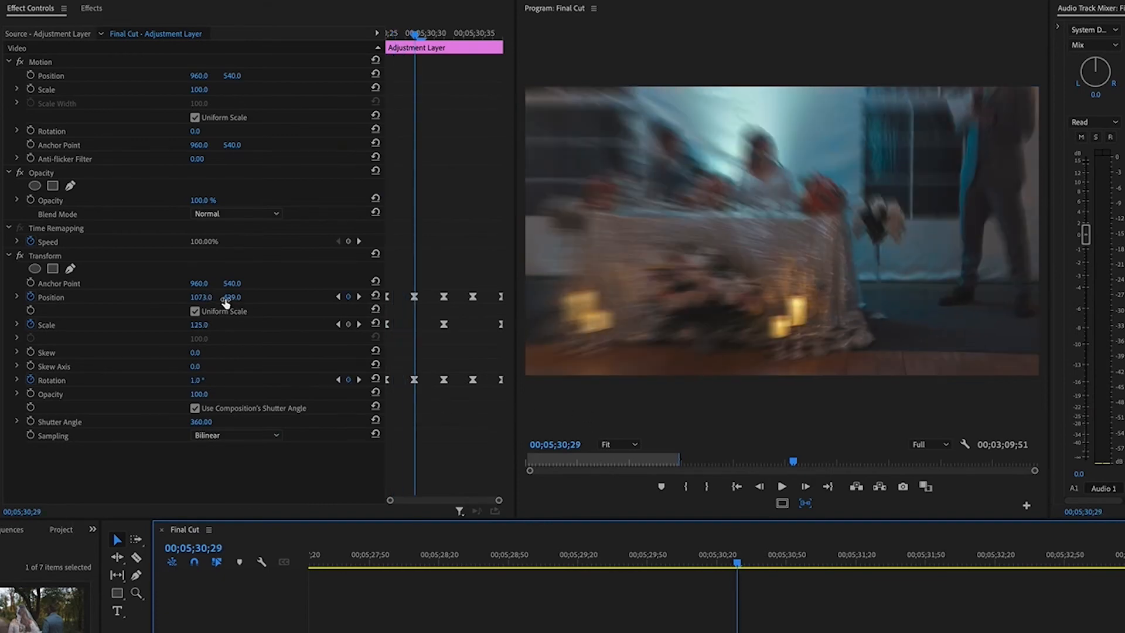
Try lowering the Transform Anchor Point's Y value to about 484.
left_click_drag(233, 285, 200, 285)
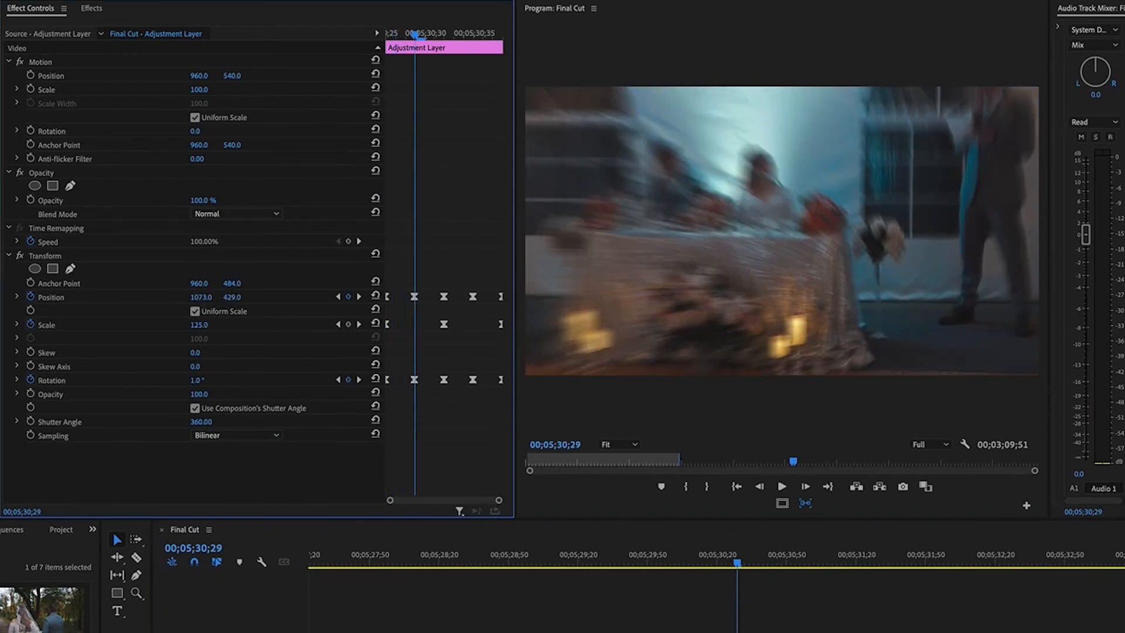
Set the Transform Shutter Angle to 200, judging the blur on the frame just after the cut.
mouse_move(743, 565)
left_mouse_down()
mouse_move(726, 565)
mouse_move(771, 566)
mouse_move(700, 565)
mouse_move(748, 564)
left_mouse_up()
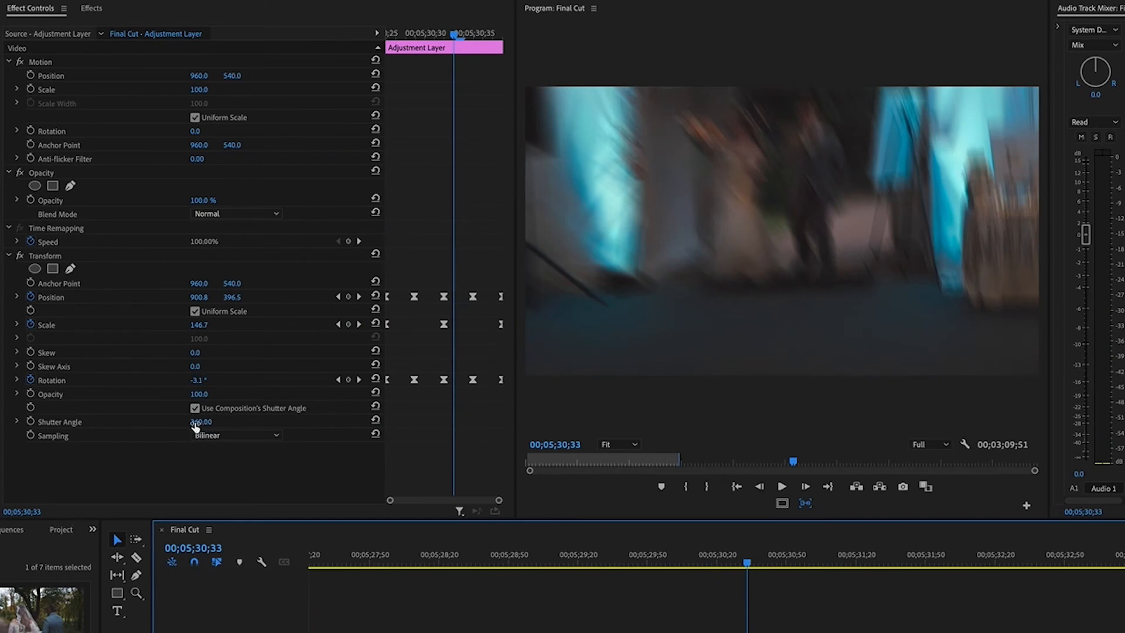
left_click(194, 423)
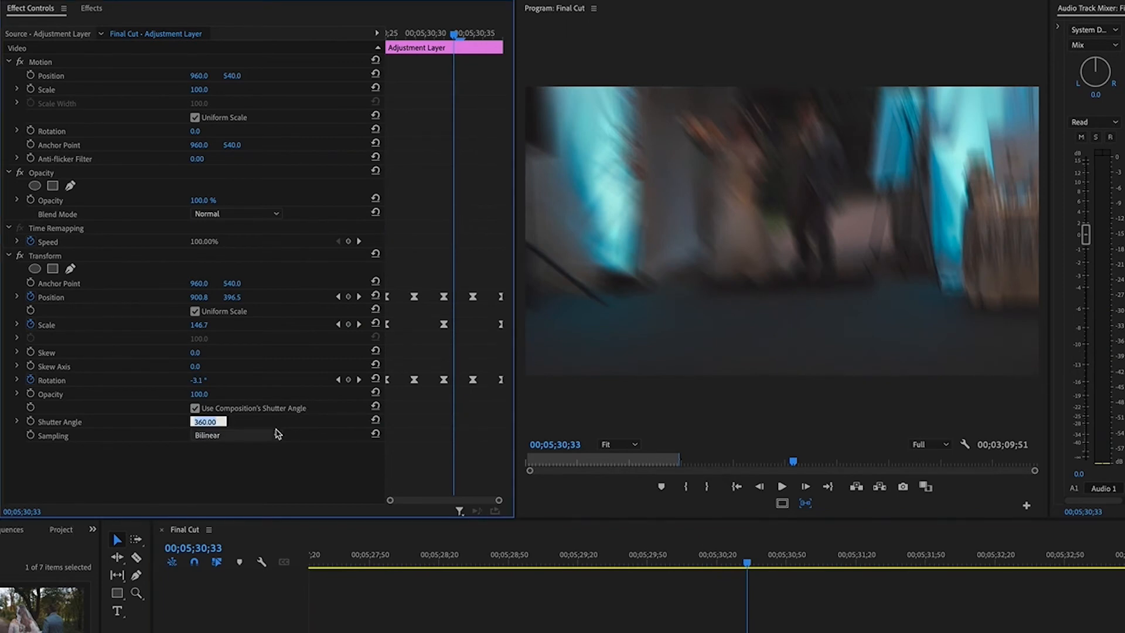
type("200")
key("Return")
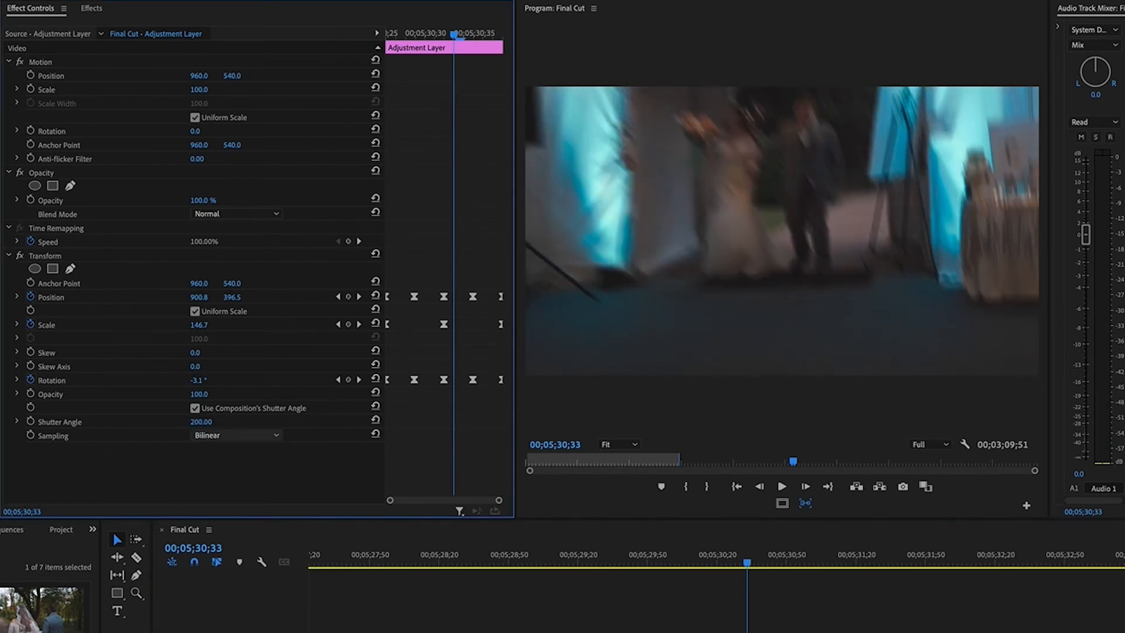
Play back the transition twice from before the cut to review the adjusted motion blur.
left_click(723, 560)
left_click_drag(689, 561, 668, 556)
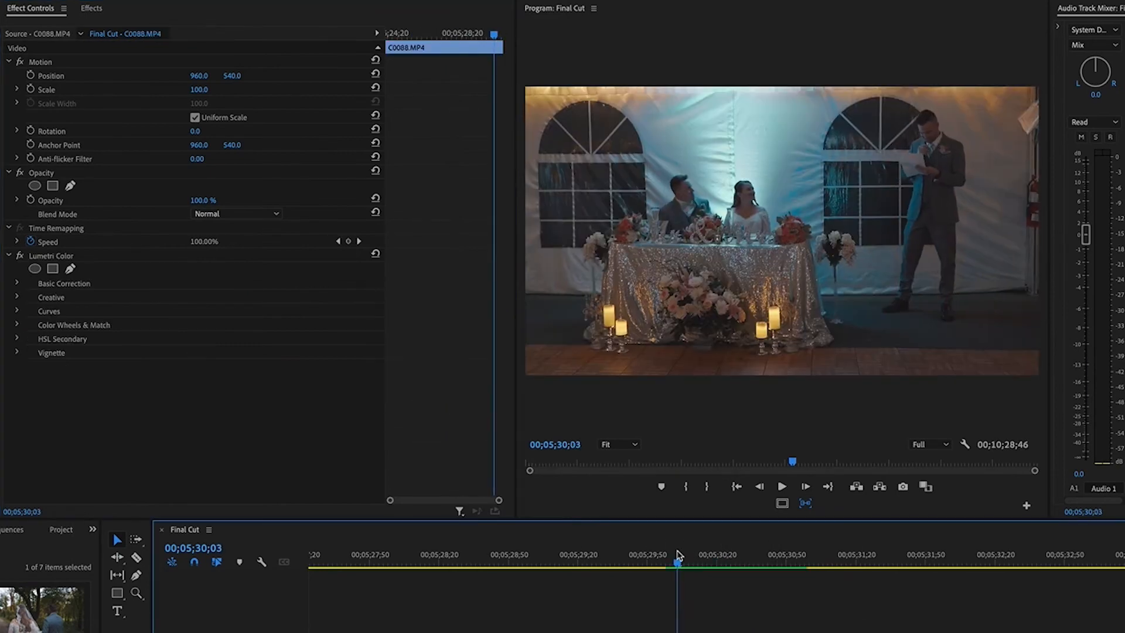
key("space")
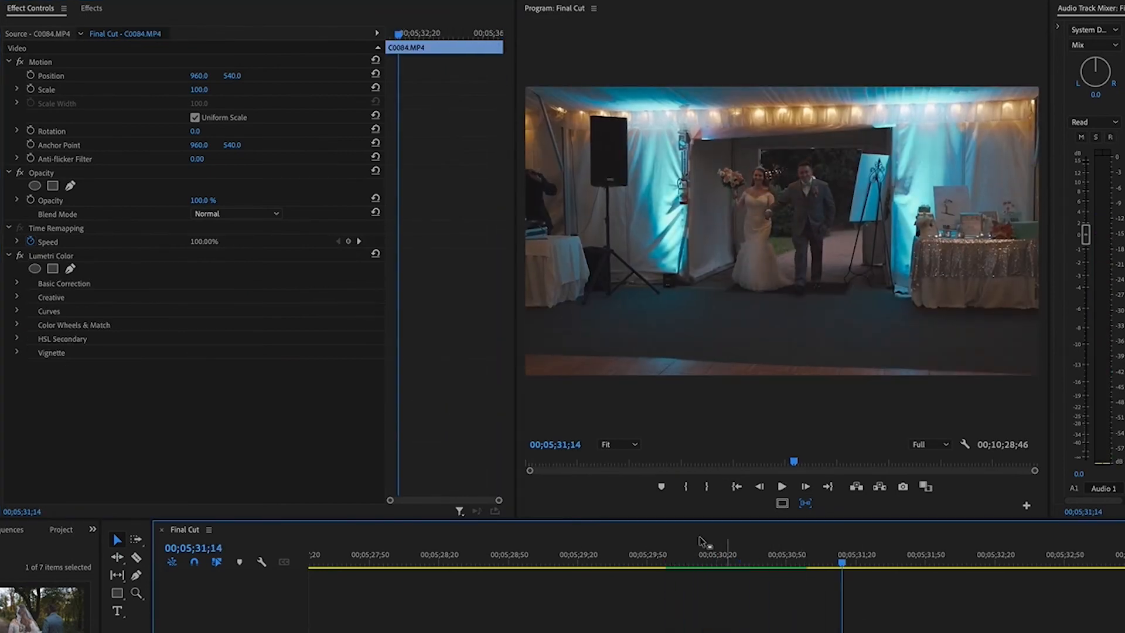
left_click(718, 557)
key("space")
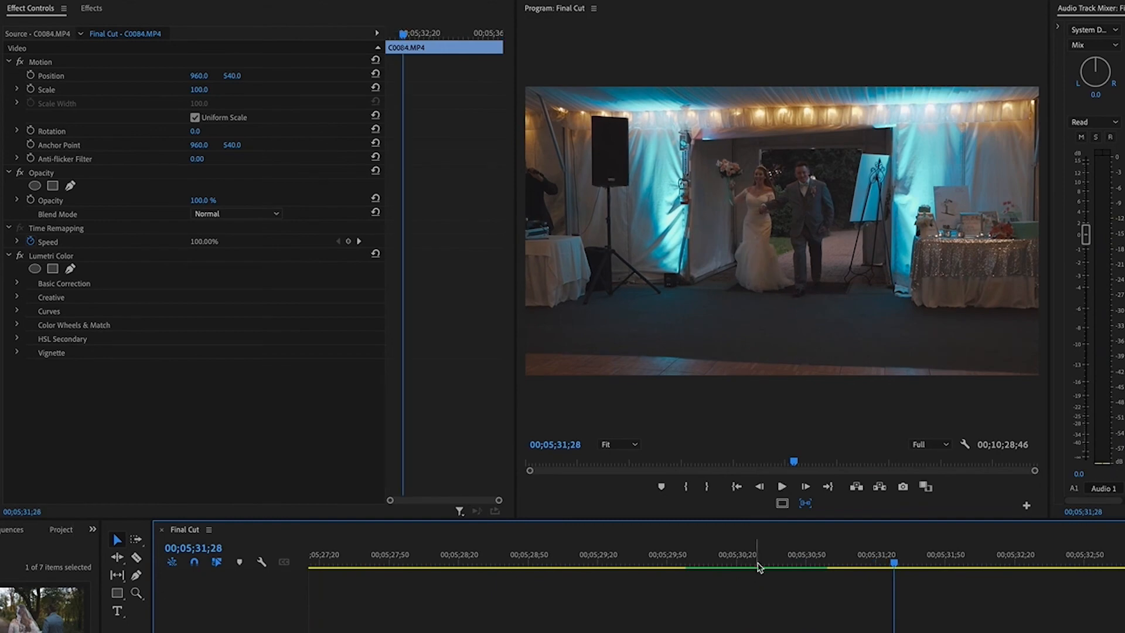
Save the adjustment layer's Transform effect as a preset named Shake with the type Scale.
left_click(736, 555)
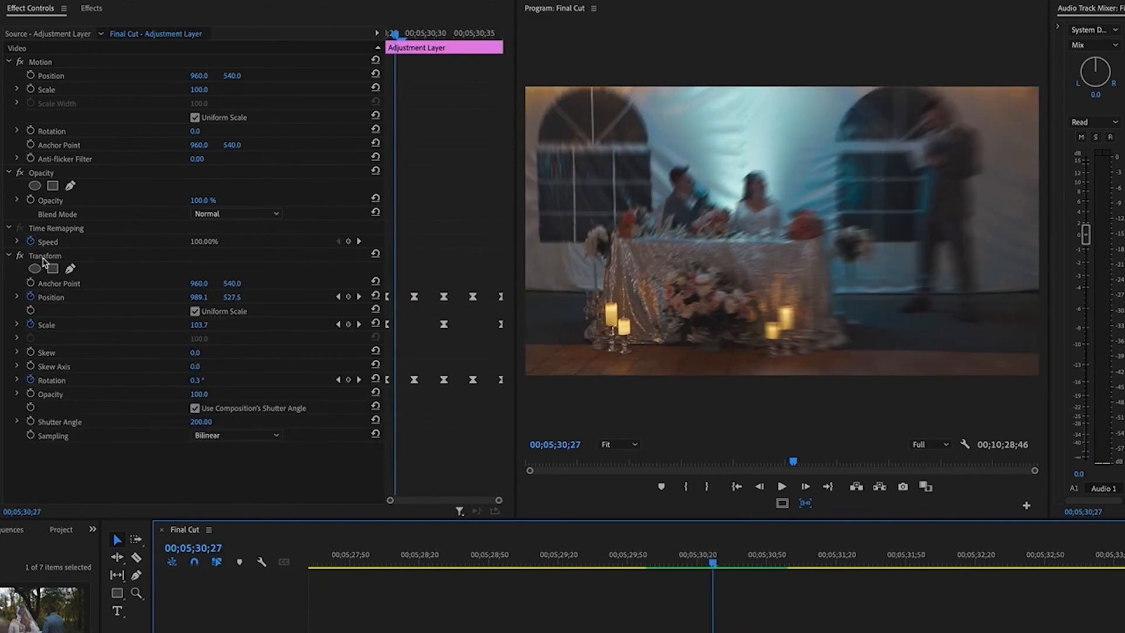
left_click(41, 258)
right_click(41, 260)
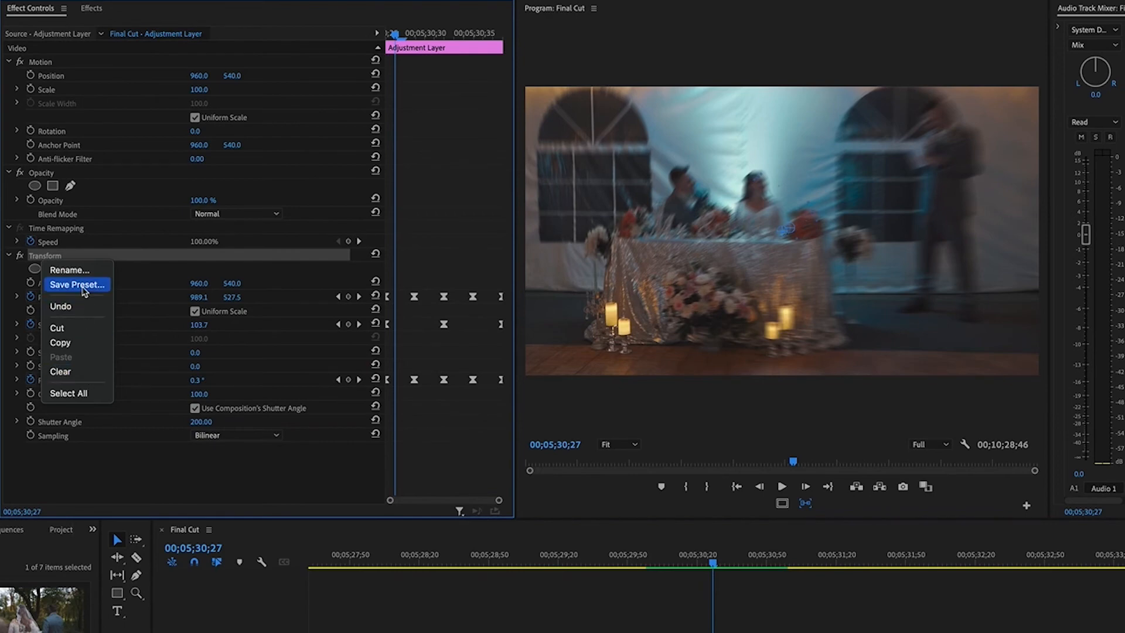
left_click(77, 285)
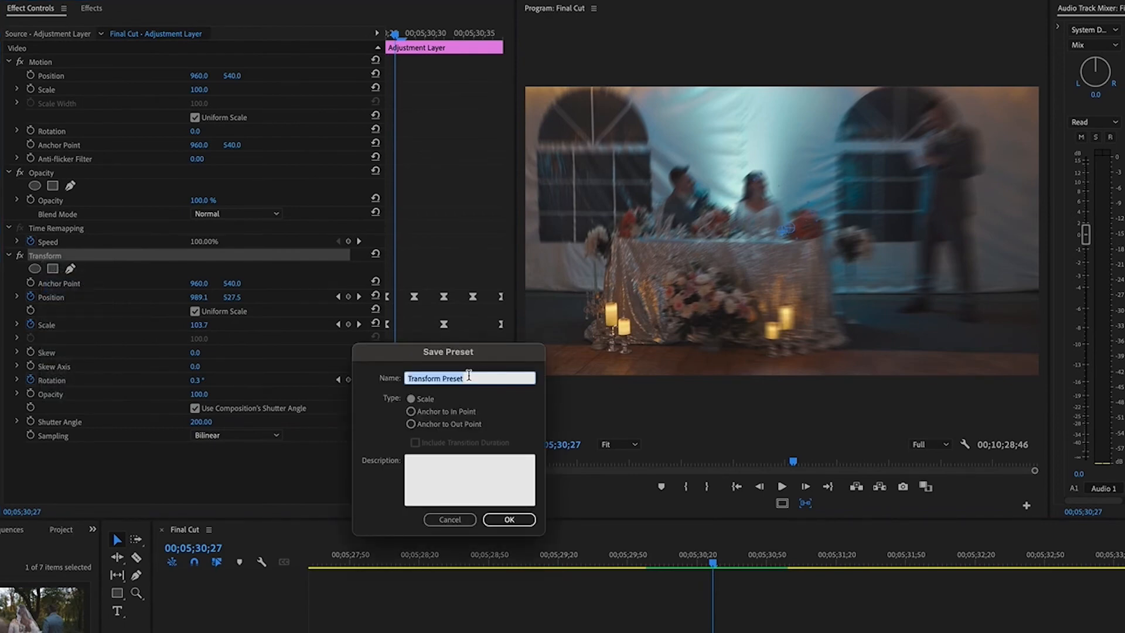
type("Shake")
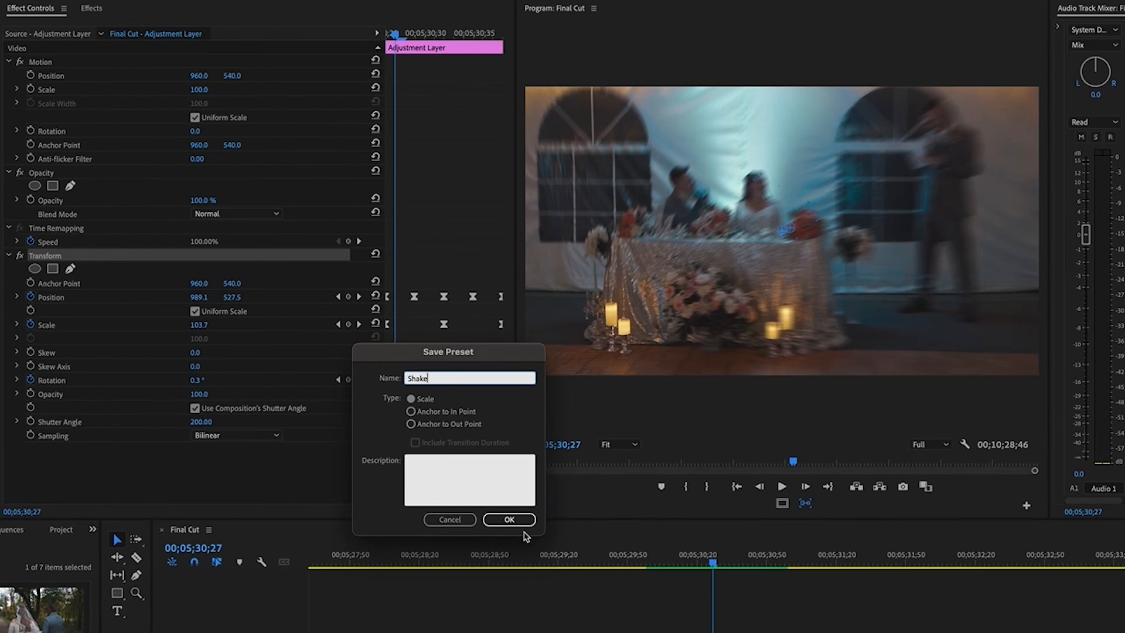
left_click(511, 522)
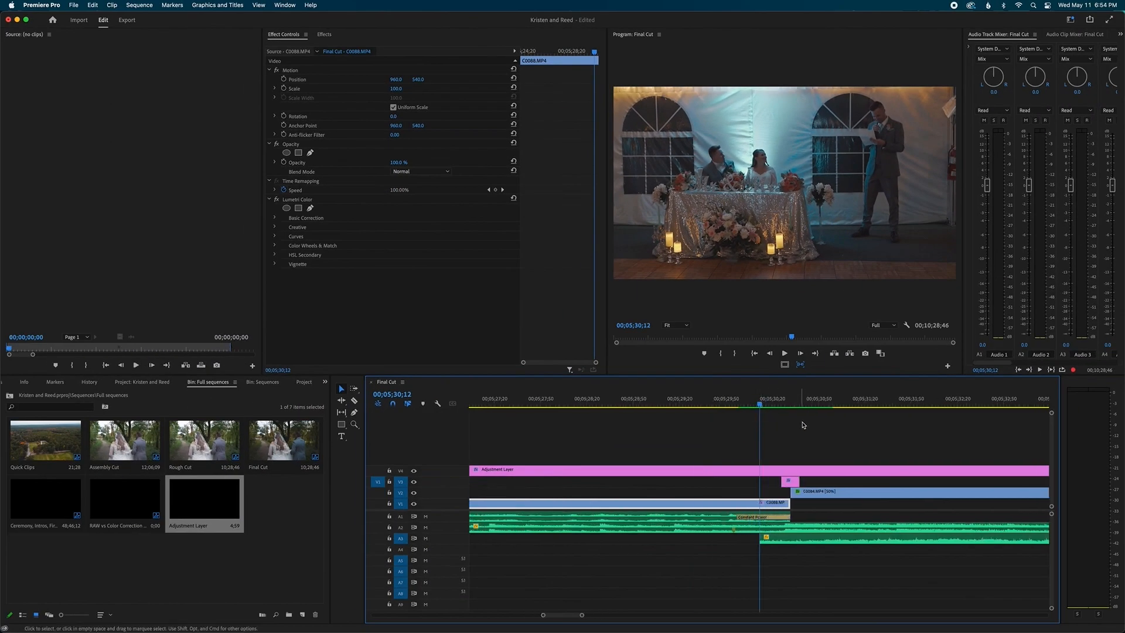
Play back the finished shake transition across the cut.
key("space")
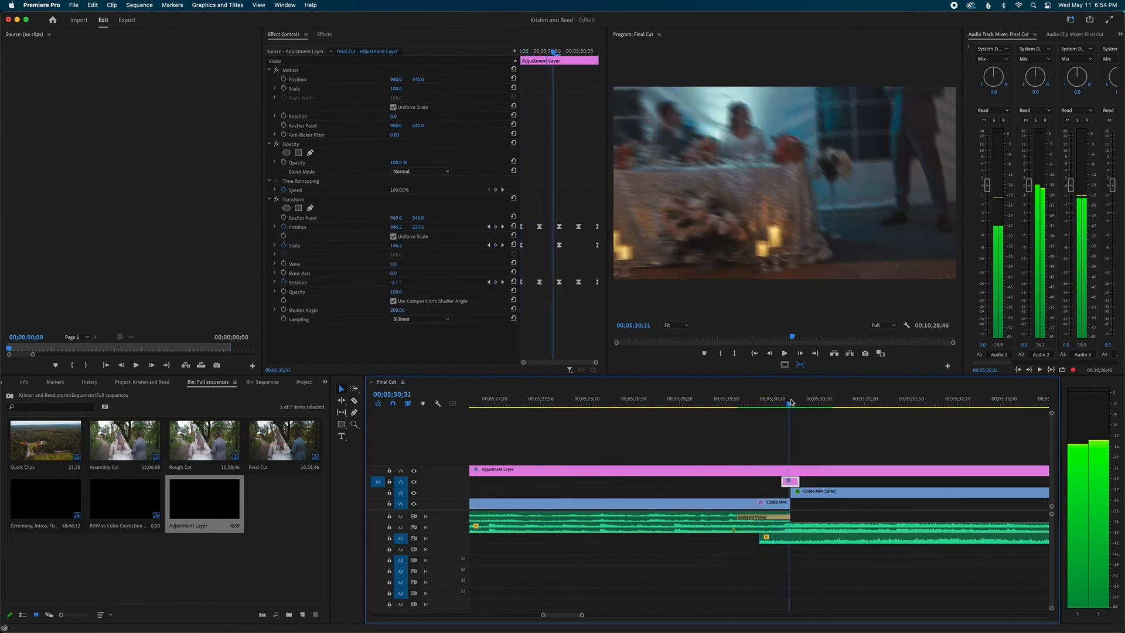
key("space")
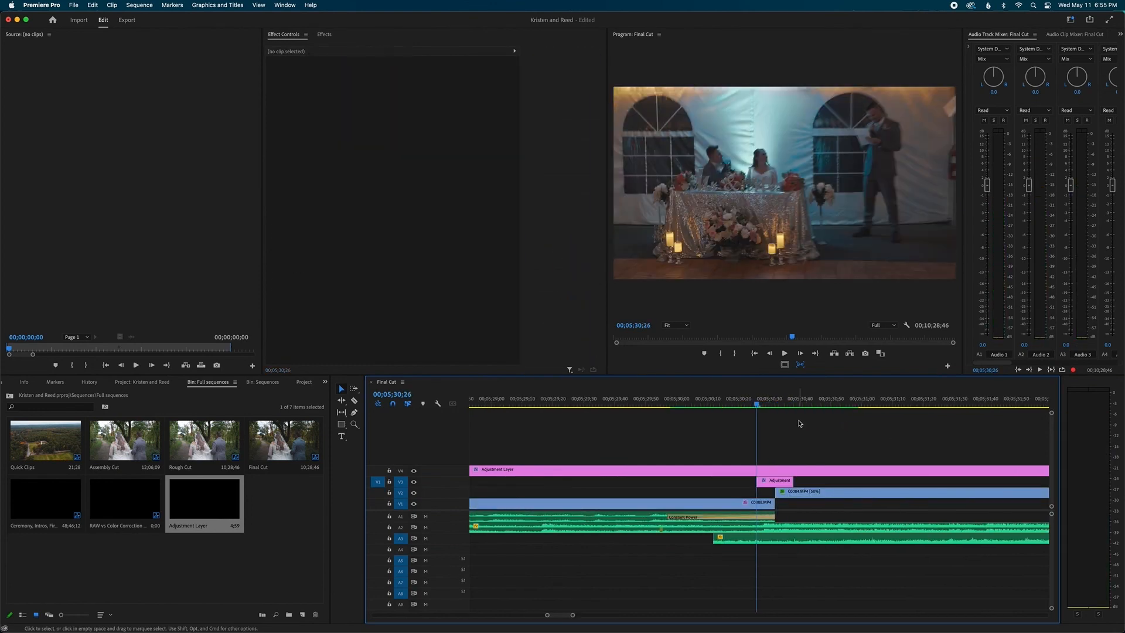